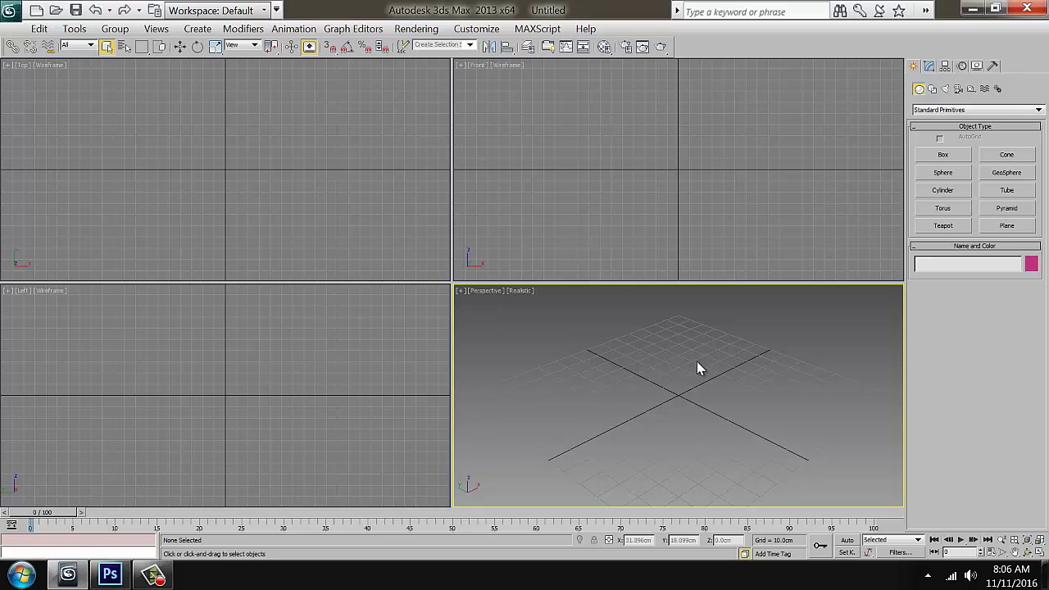
- Draw a circle spline centred on the origin, lying flat on the ground plane
{"action": "left_click", "coordinate": [932, 89]}
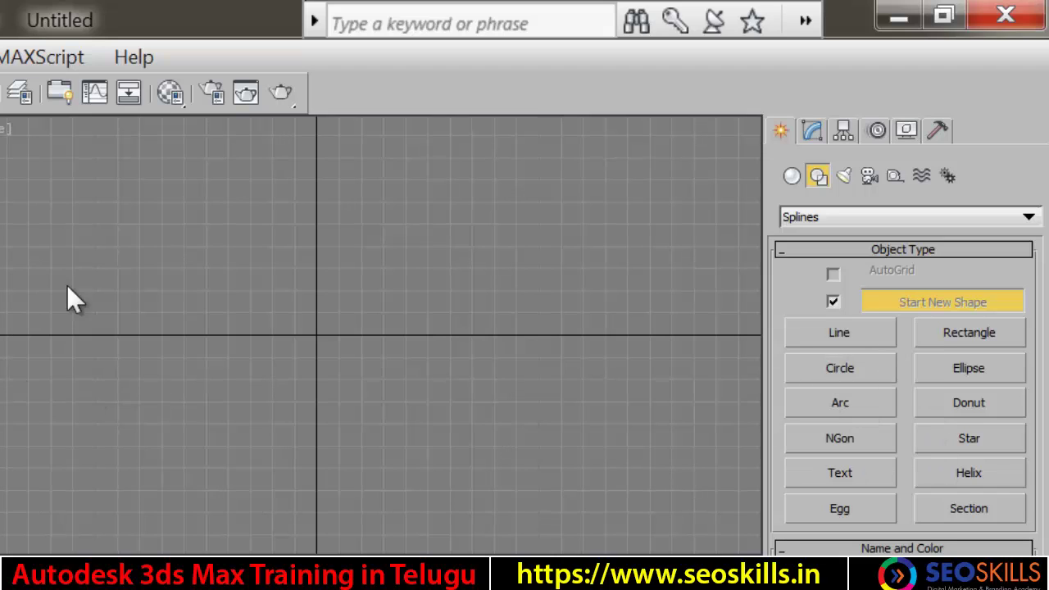
{"action": "left_click", "coordinate": [229, 280]}
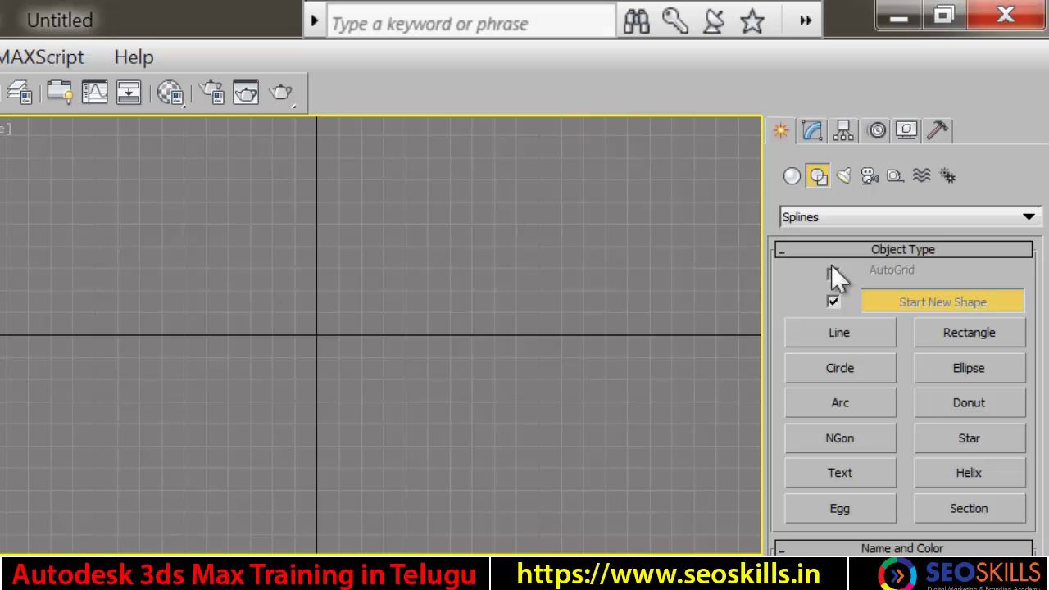
{"action": "left_click", "coordinate": [840, 370]}
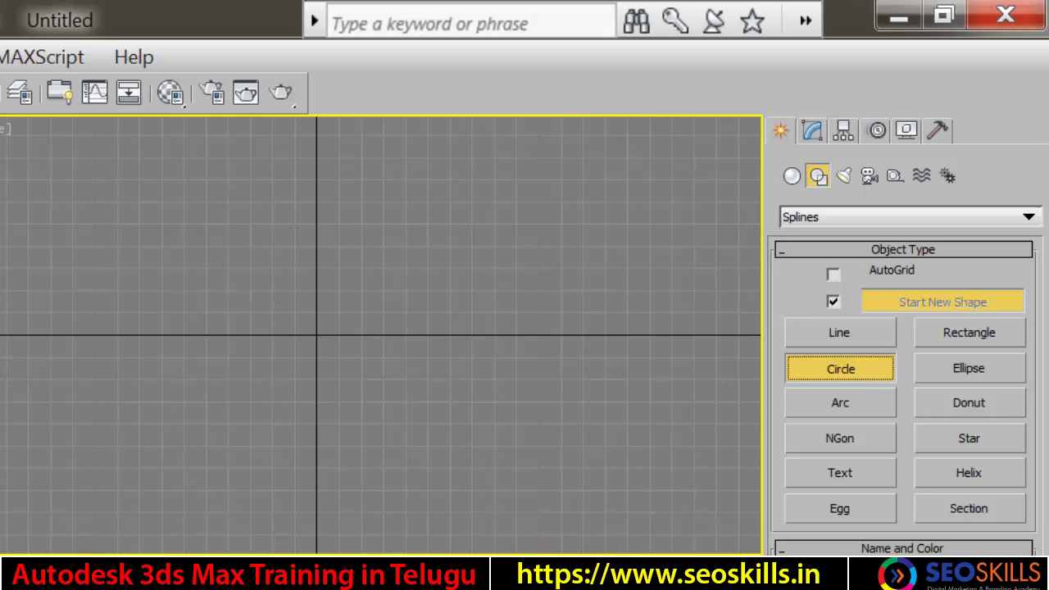
{"action": "left_click_drag", "start_coordinate": [315, 334], "coordinate": [378, 334]}
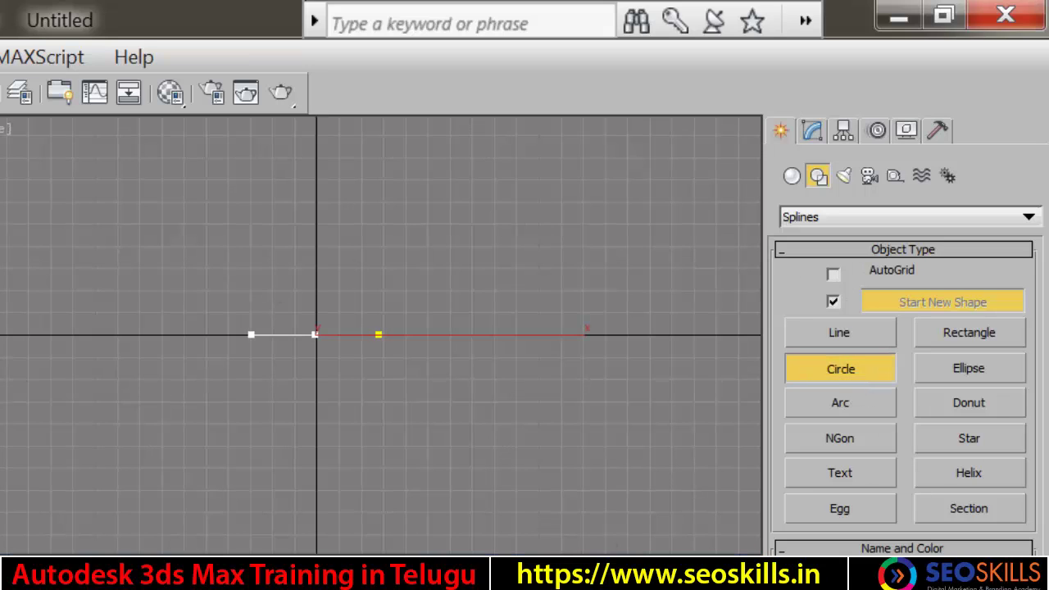
- Draw a straight vertical line spline upward from the circle's centre in the Front view
{"action": "left_click", "coordinate": [859, 342]}
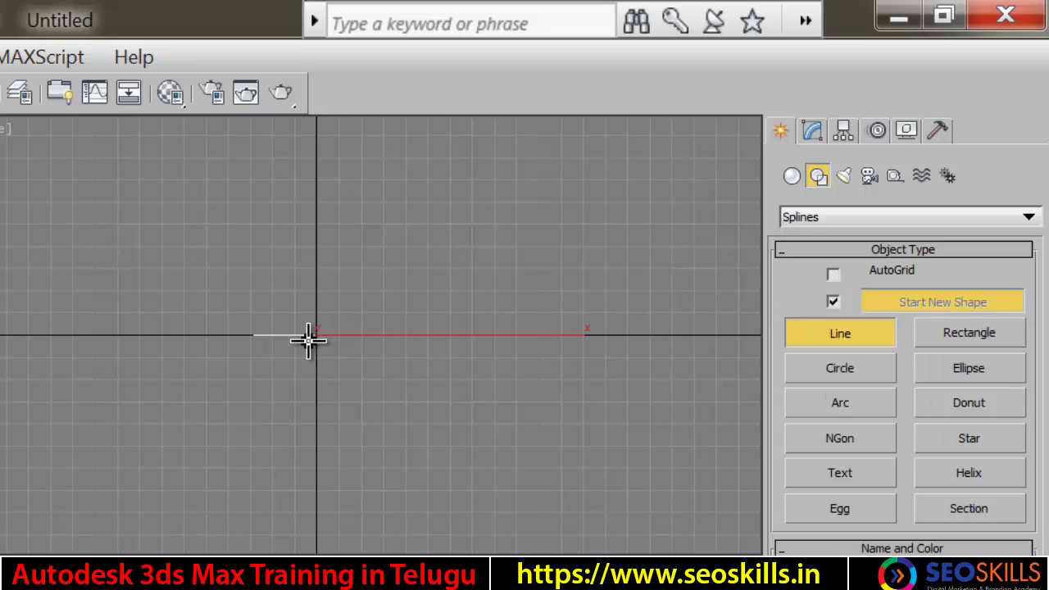
{"action": "left_click", "coordinate": [317, 330]}
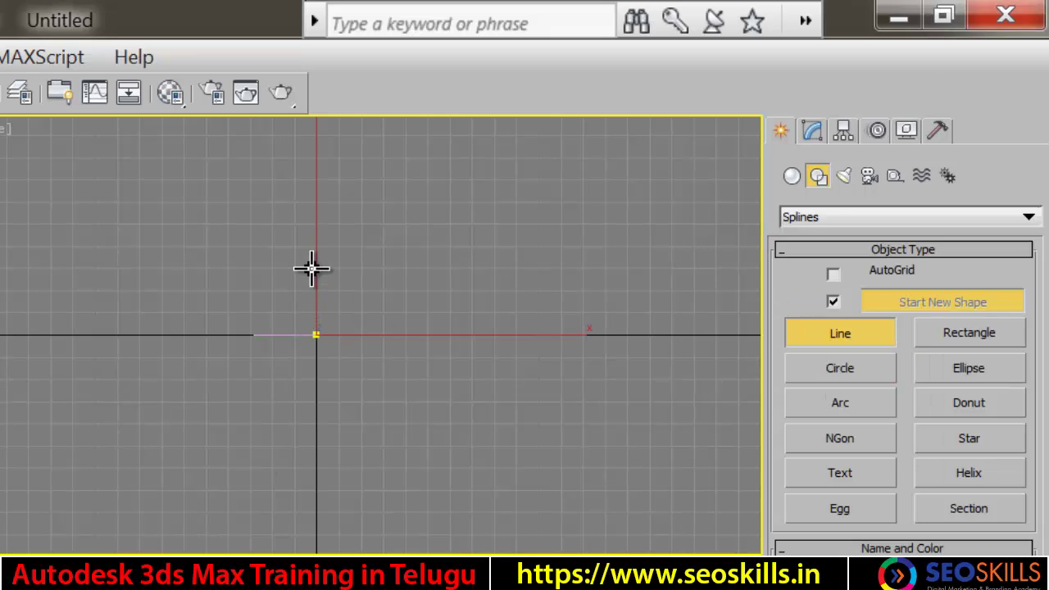
{"action": "left_click", "coordinate": [317, 300]}
{"action": "right_click", "coordinate": [525, 454]}
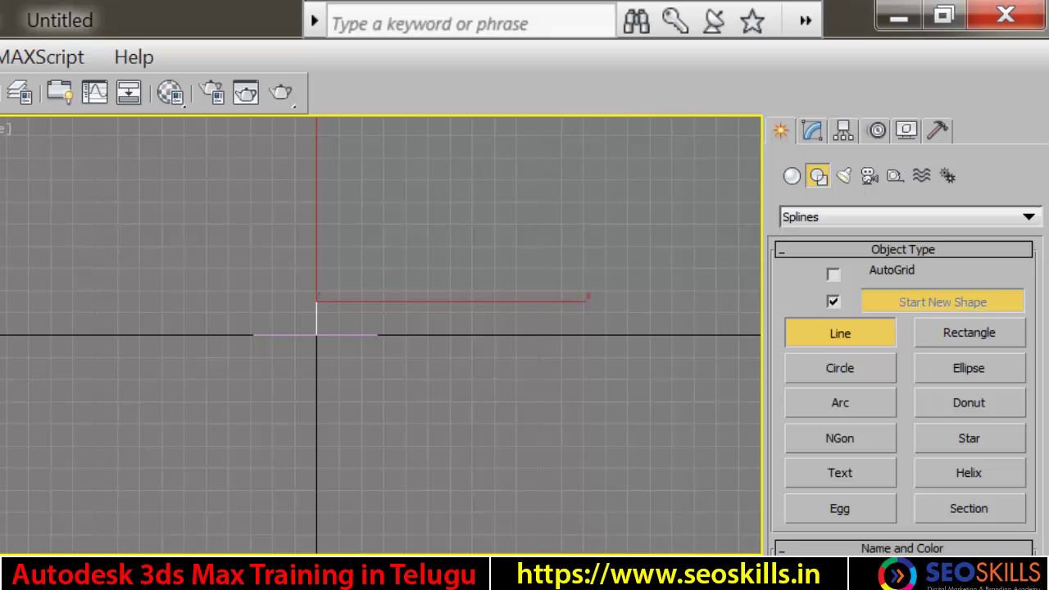
- Colour the circle and the line white and hide the grid in a maximized Perspective view
{"action": "key", "text": "w"}
{"action": "key", "text": "p"}
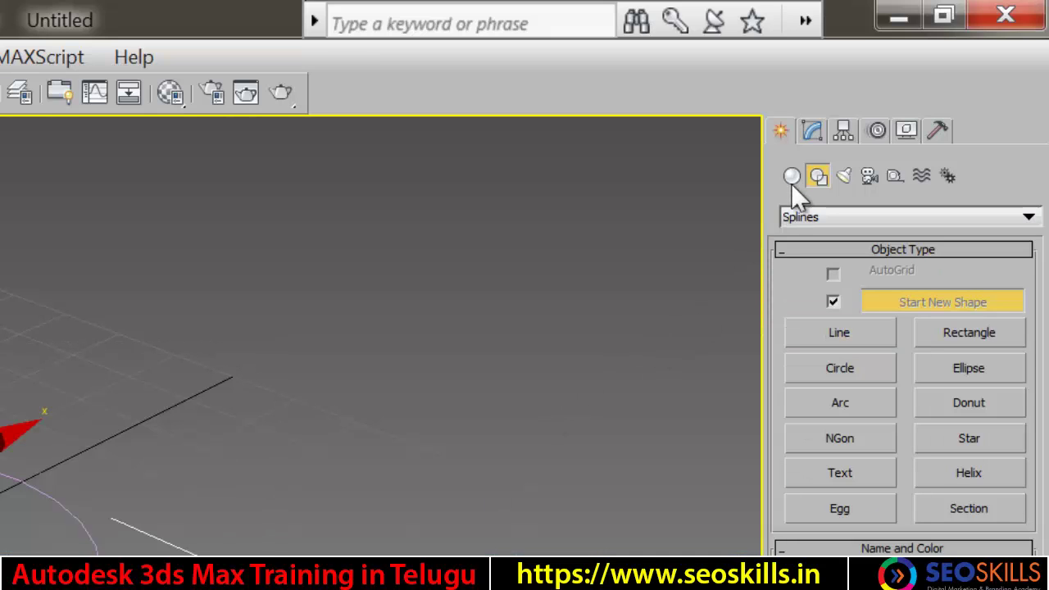
{"action": "left_click", "coordinate": [811, 130]}
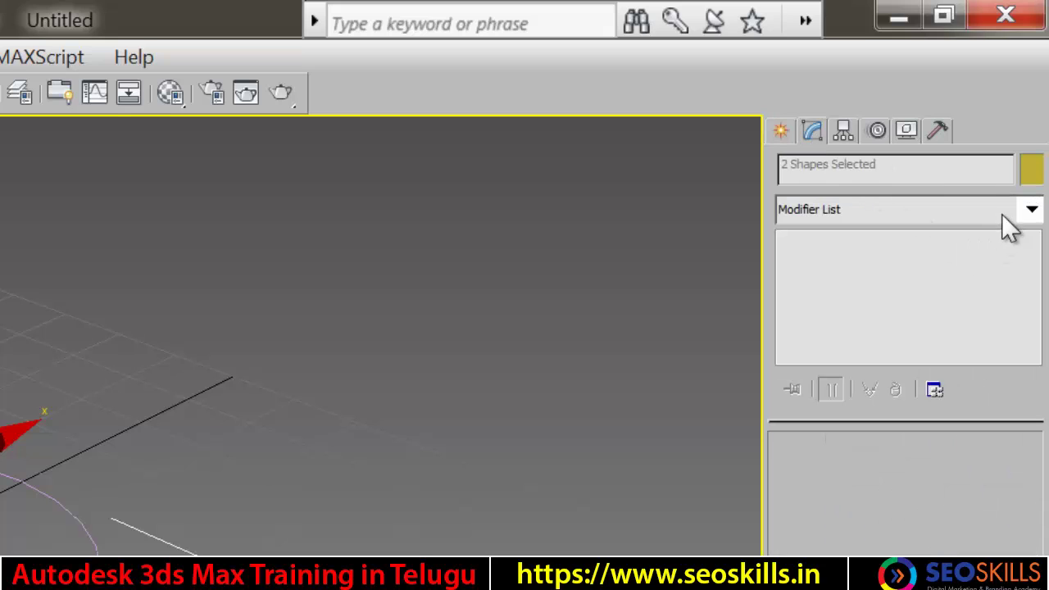
{"action": "left_click", "coordinate": [1027, 166]}
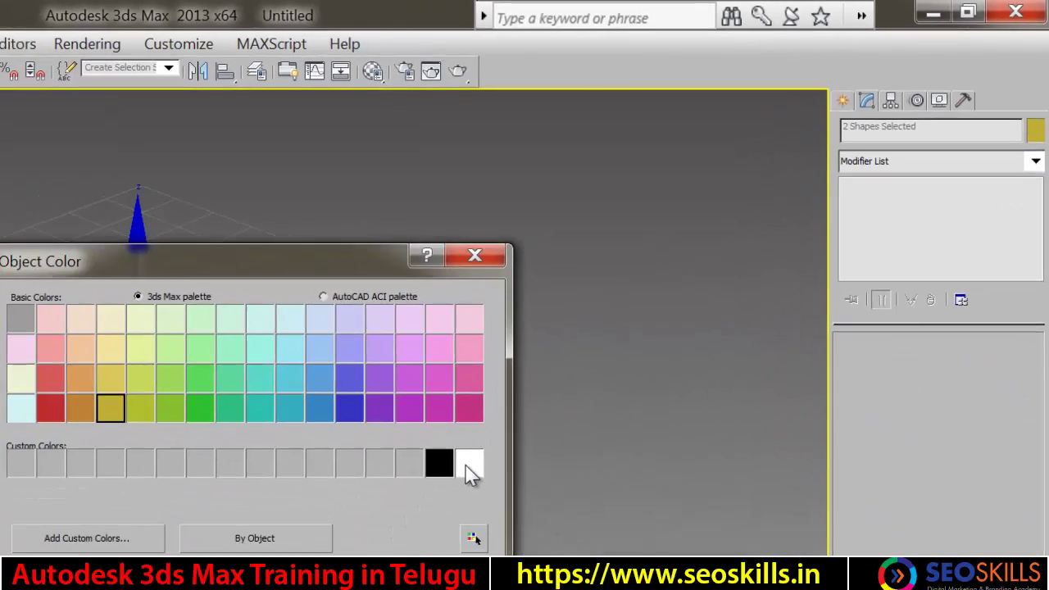
{"action": "left_click", "coordinate": [469, 464]}
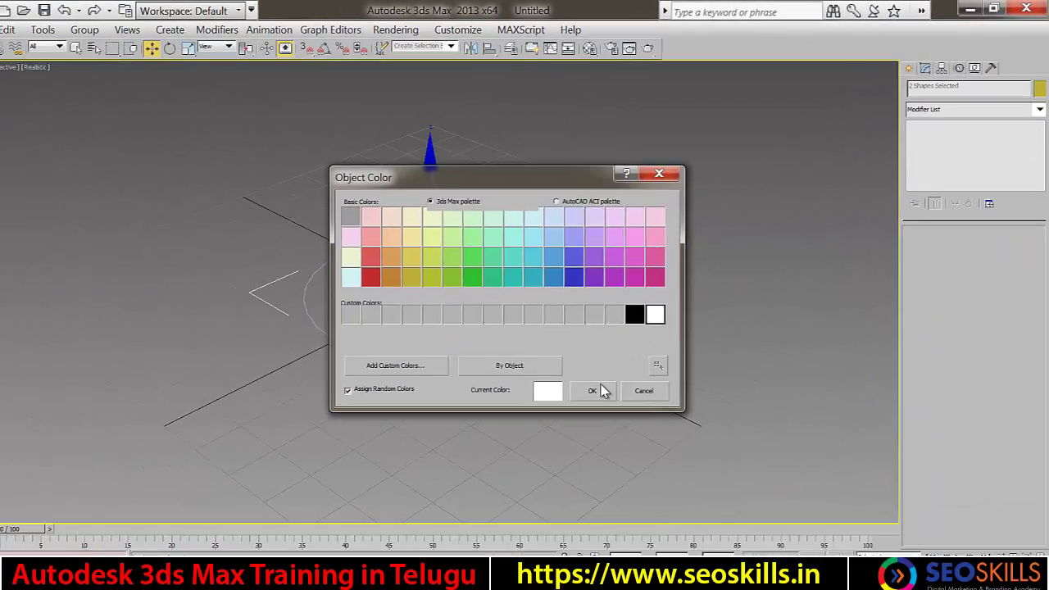
{"action": "left_click", "coordinate": [371, 569]}
{"action": "left_click", "coordinate": [519, 478]}
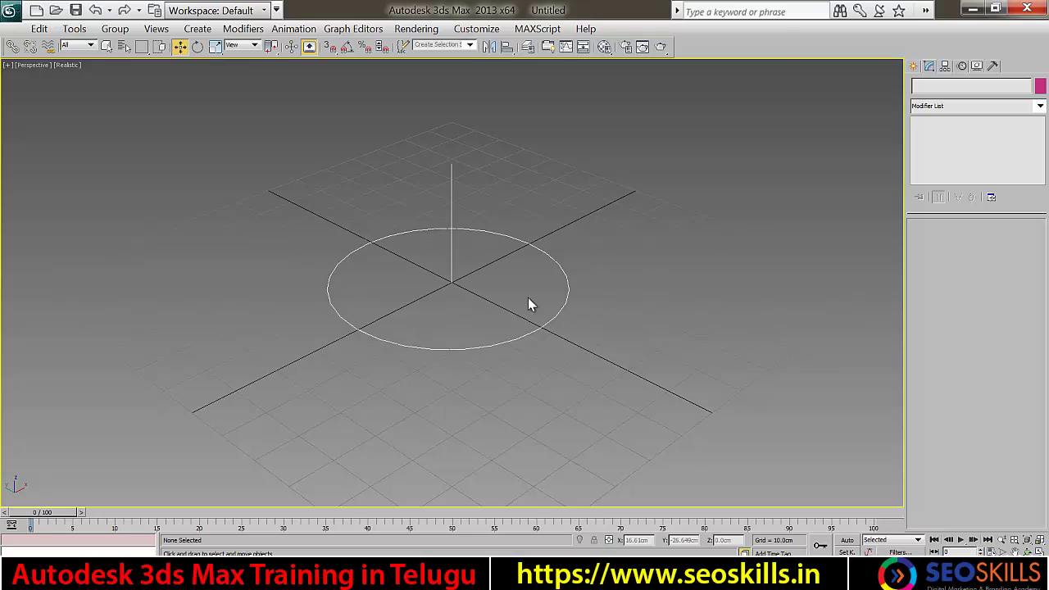
{"action": "key", "text": "g"}
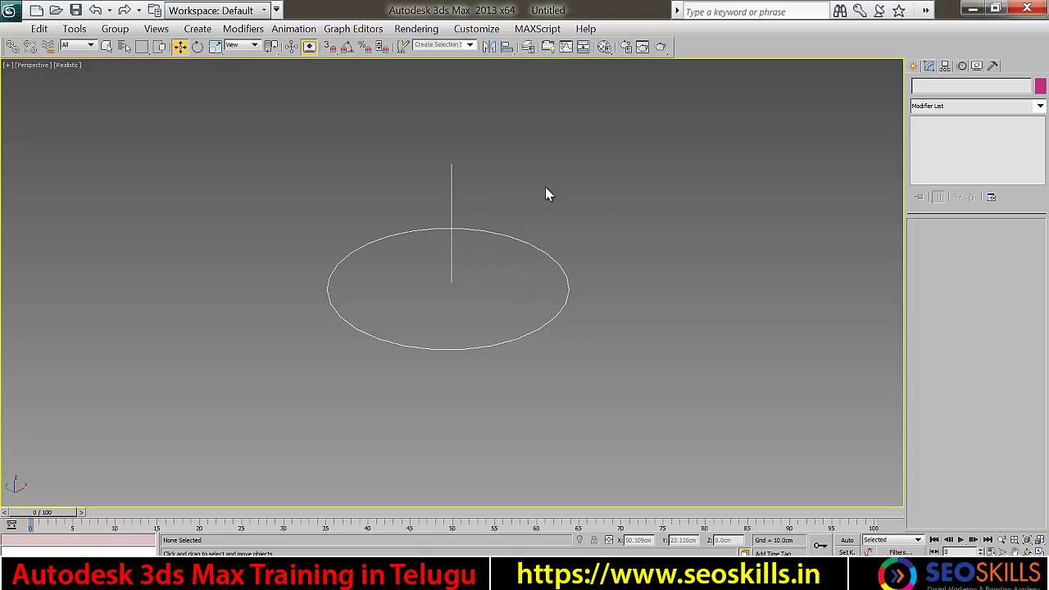
- Create a standard cylinder beside the circle with a radius of about 22.2 cm and height of about 28.7 cm
{"action": "left_click", "coordinate": [912, 67]}
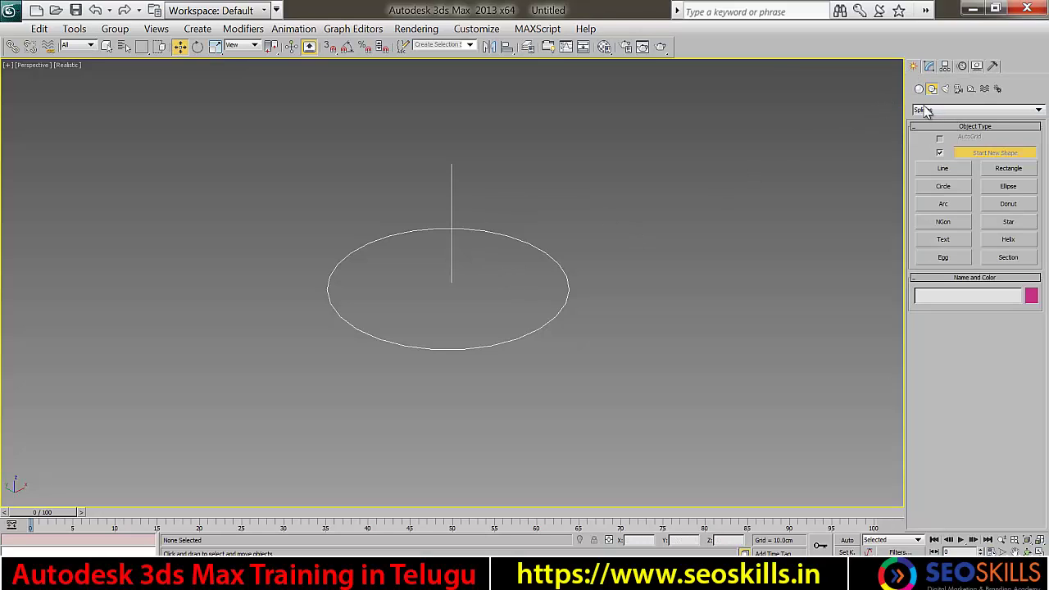
{"action": "left_click", "coordinate": [919, 88]}
{"action": "left_click", "coordinate": [943, 192]}
{"action": "left_click_drag", "start_coordinate": [731, 284], "coordinate": [817, 323]}
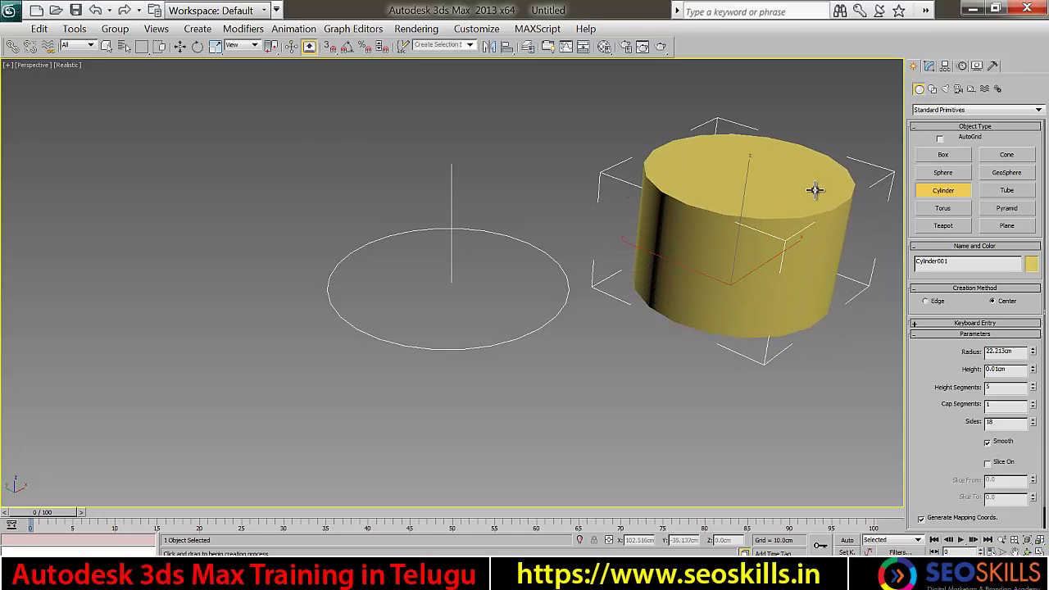
{"action": "left_click", "coordinate": [802, 193]}
{"action": "left_click", "coordinate": [180, 46]}
- Create a Loft compound object from the vertical line as path, using Get Shape on the circle with the Instance option
{"action": "left_click", "coordinate": [503, 229]}
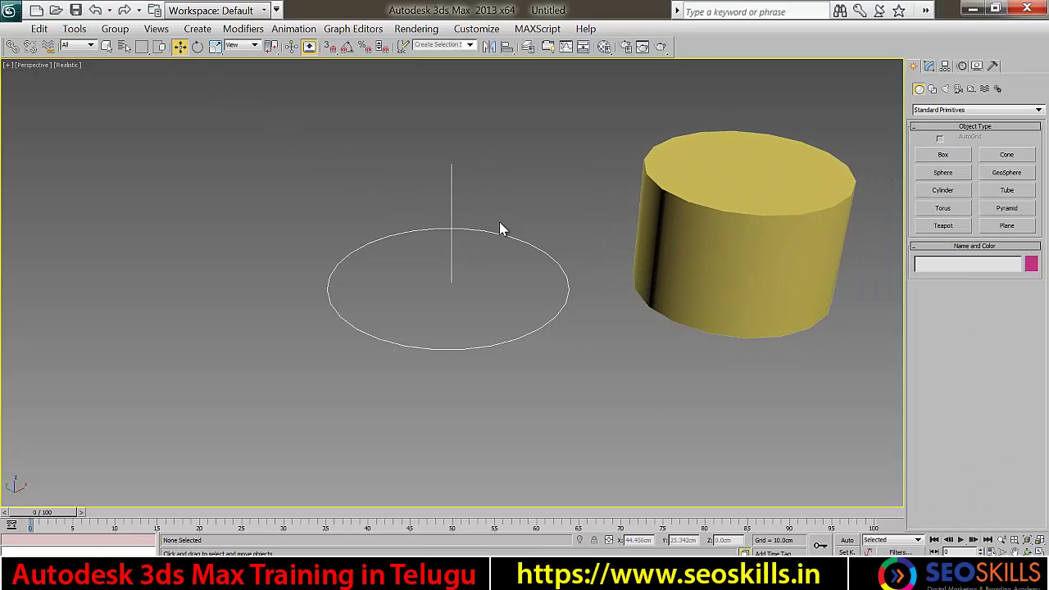
{"action": "left_click_drag", "start_coordinate": [382, 209], "coordinate": [383, 209]}
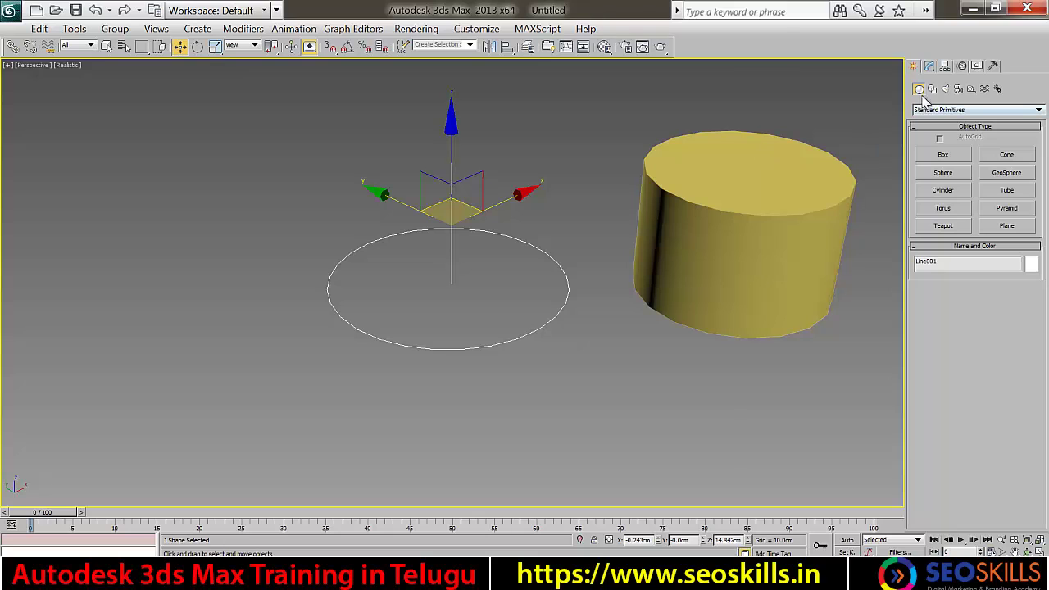
{"action": "left_click", "coordinate": [975, 110]}
{"action": "left_click", "coordinate": [938, 133]}
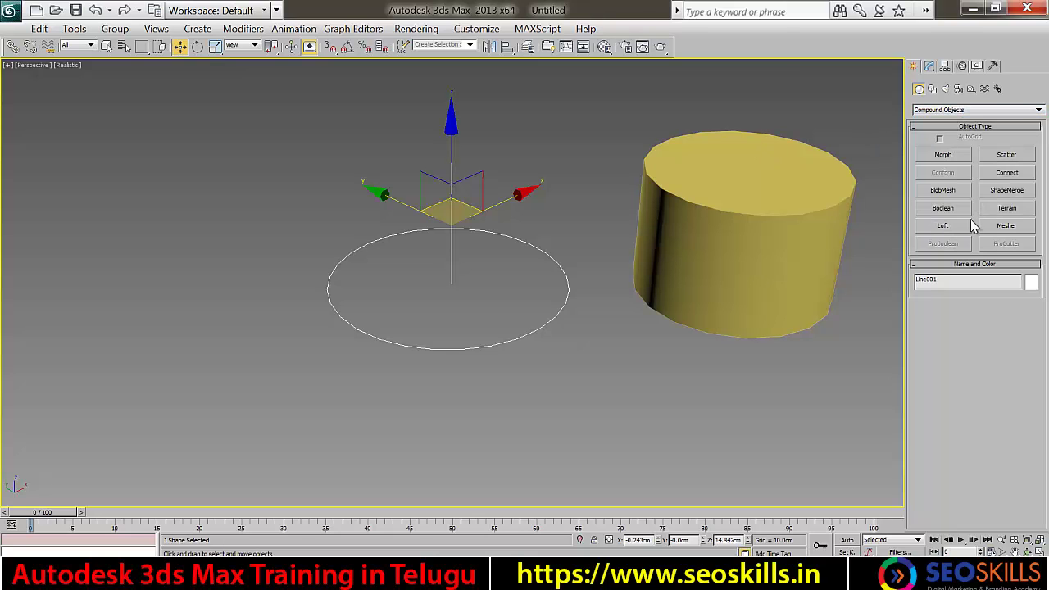
{"action": "left_click", "coordinate": [944, 226]}
{"action": "left_click", "coordinate": [962, 328]}
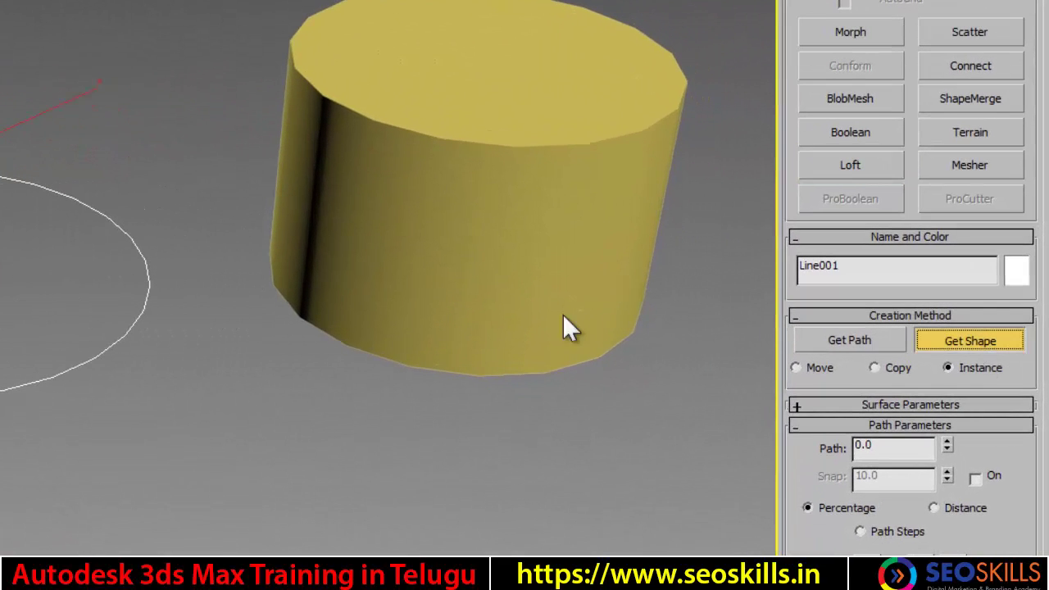
{"action": "left_click", "coordinate": [45, 380]}
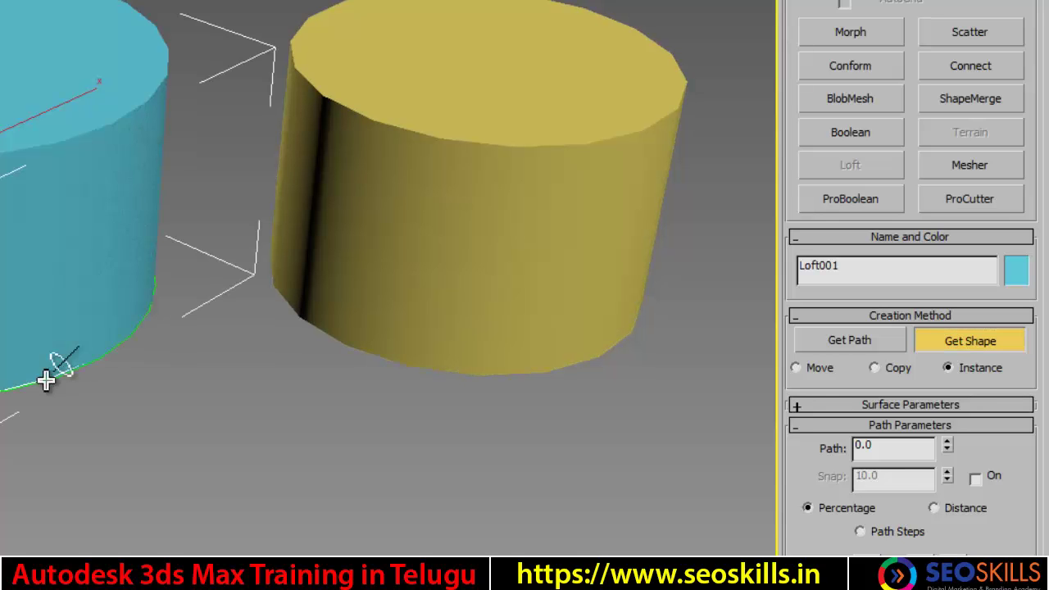
- Move the lofted solid away from its source splines and delete the circle and the line
{"action": "key", "text": "w"}
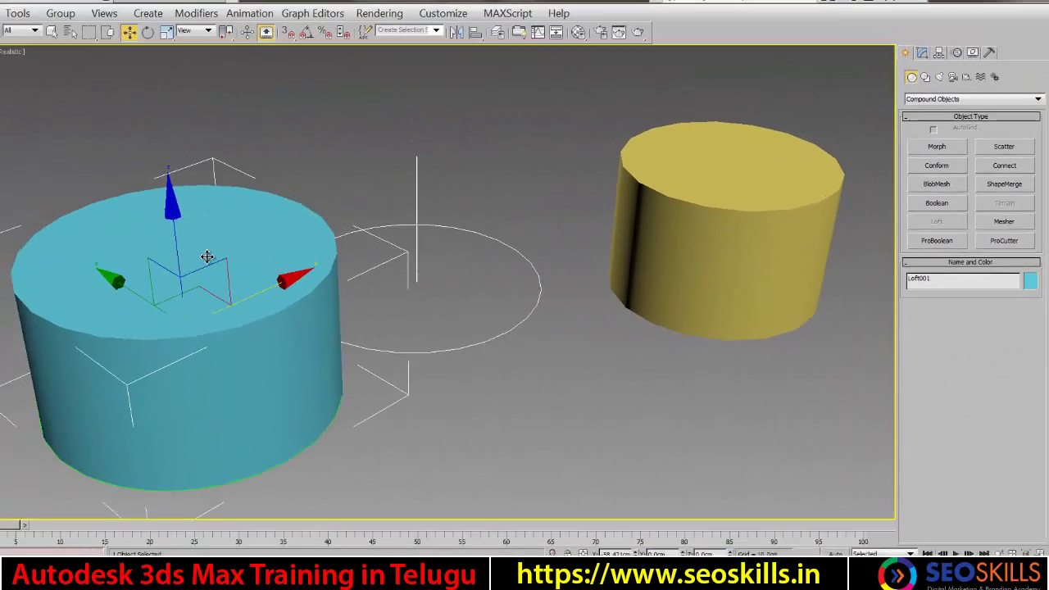
{"action": "left_click", "coordinate": [380, 138]}
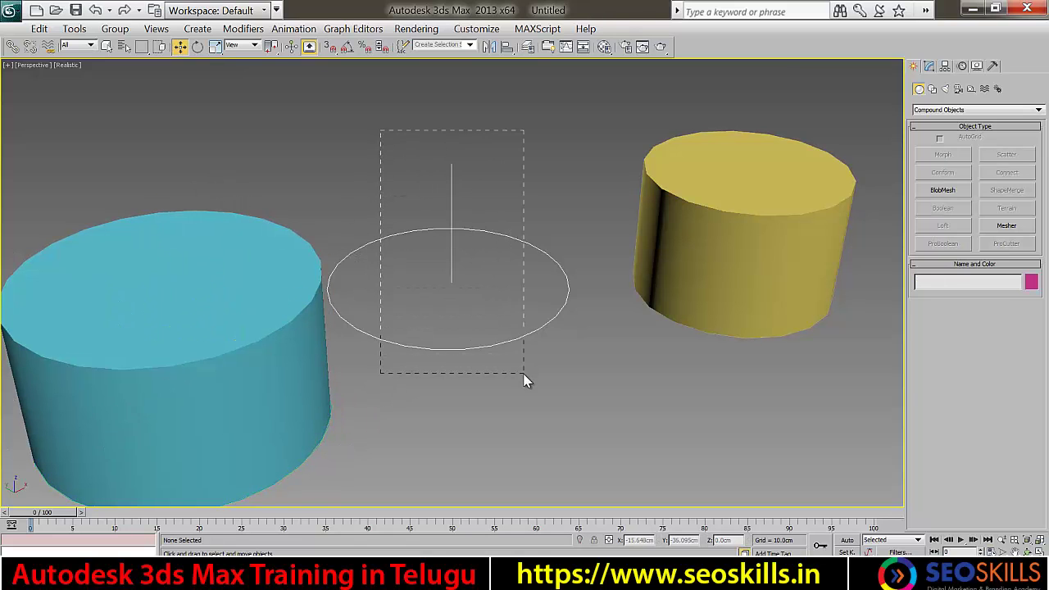
{"action": "left_click_drag", "start_coordinate": [525, 374], "coordinate": [525, 376]}
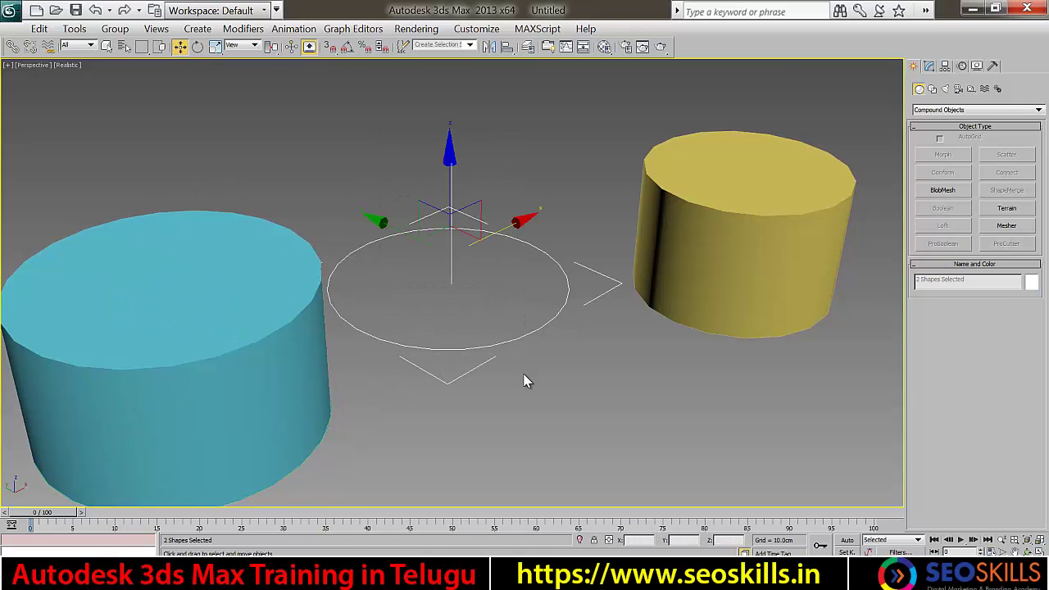
{"action": "key", "text": "Delete"}
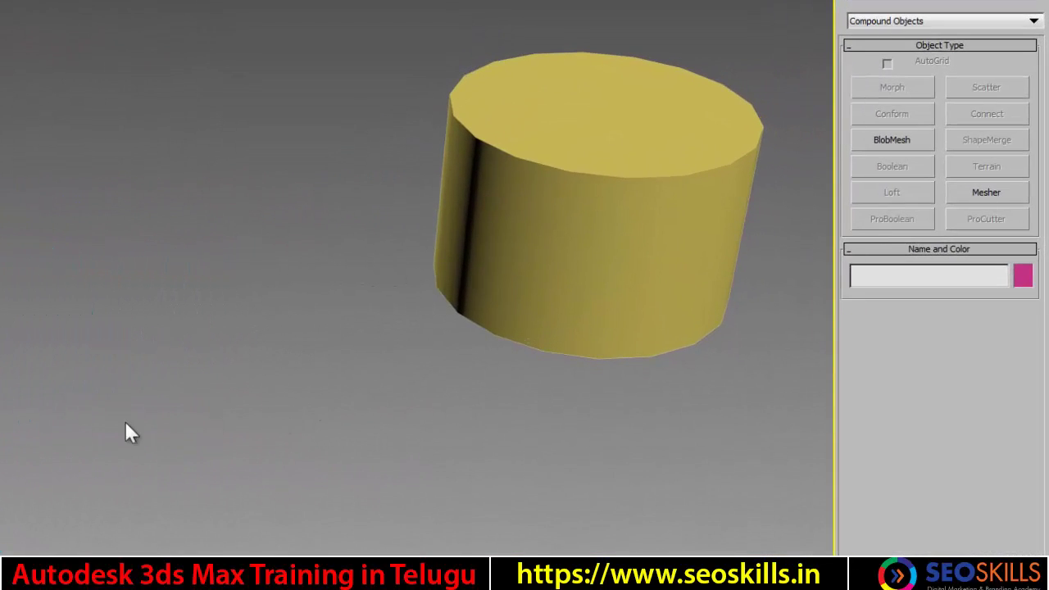
- Move the lofted solid and the cylinder closer together and display their edged faces in the Perspective view
{"action": "left_click", "coordinate": [296, 377]}
{"action": "left_click_drag", "start_coordinate": [0, 238], "coordinate": [139, 239]}
{"action": "left_click", "coordinate": [593, 229]}
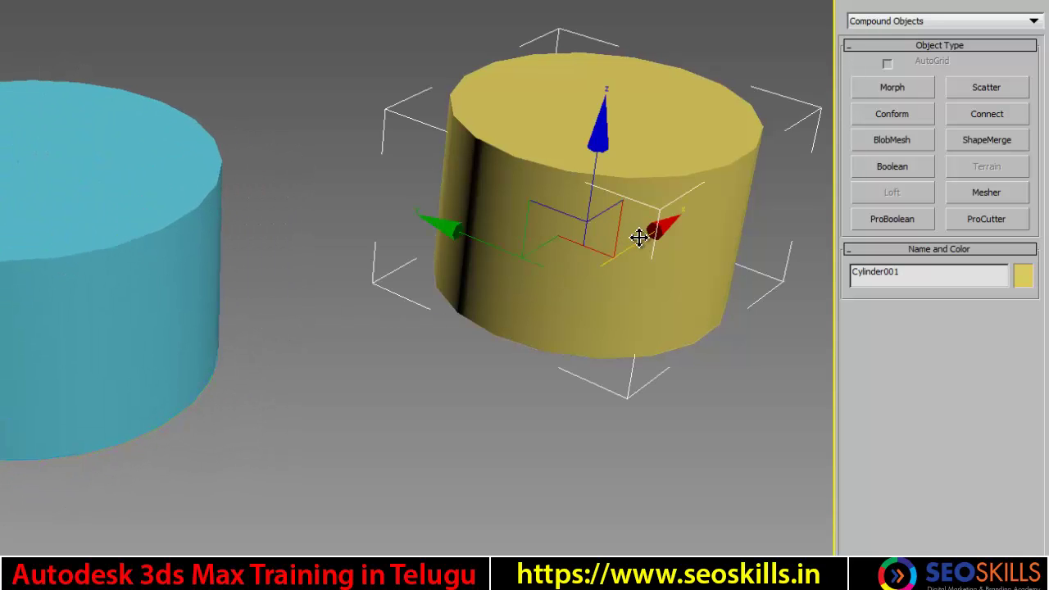
{"action": "left_click_drag", "start_coordinate": [635, 237], "coordinate": [579, 257]}
{"action": "key", "text": "F4"}
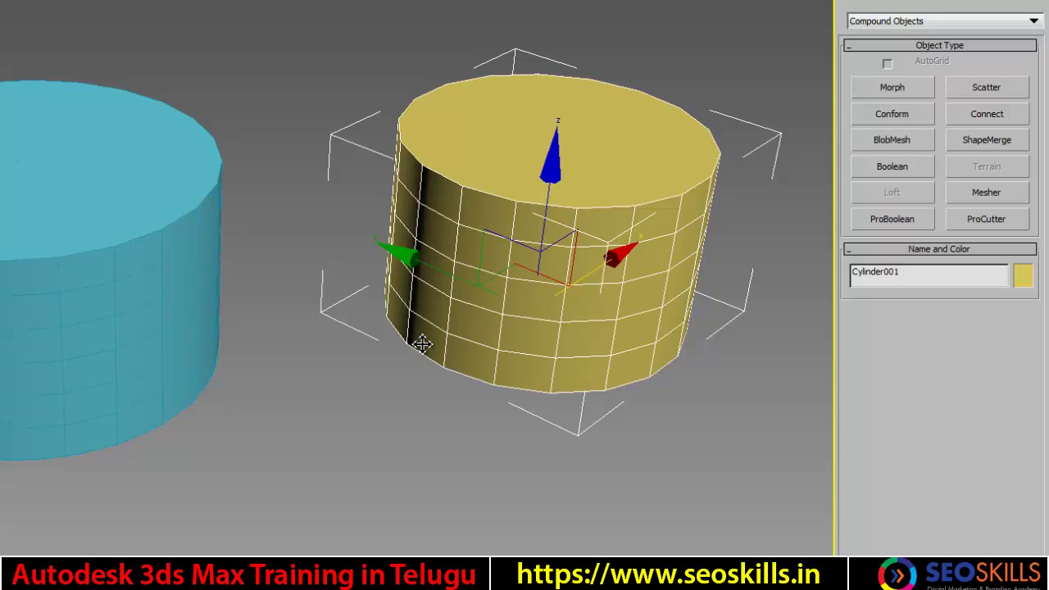
{"action": "left_click", "coordinate": [67, 312]}
{"action": "left_click", "coordinate": [373, 480]}
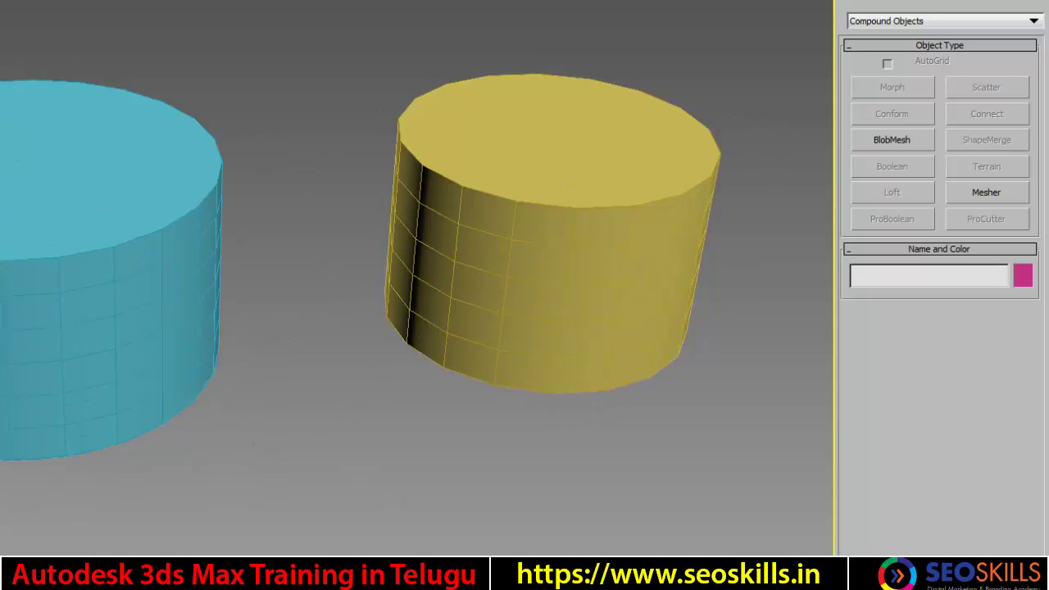
- Assign the same pale cream object colour to both the lofted solid and the cylinder, and deselect them
{"action": "left_click_drag", "start_coordinate": [163, 16], "coordinate": [653, 474]}
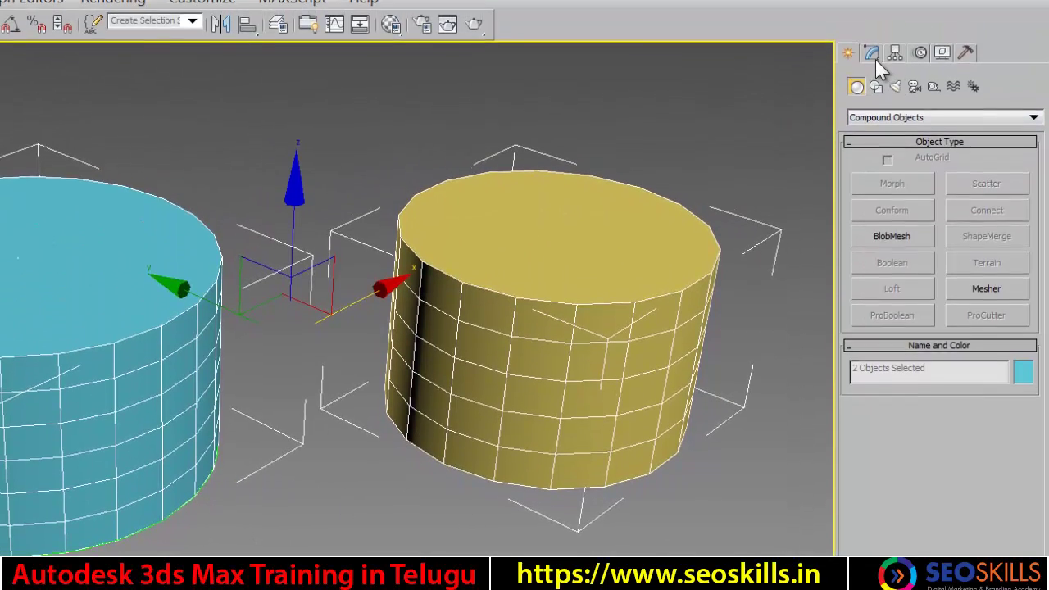
{"action": "left_click", "coordinate": [873, 53]}
{"action": "left_click", "coordinate": [1035, 111]}
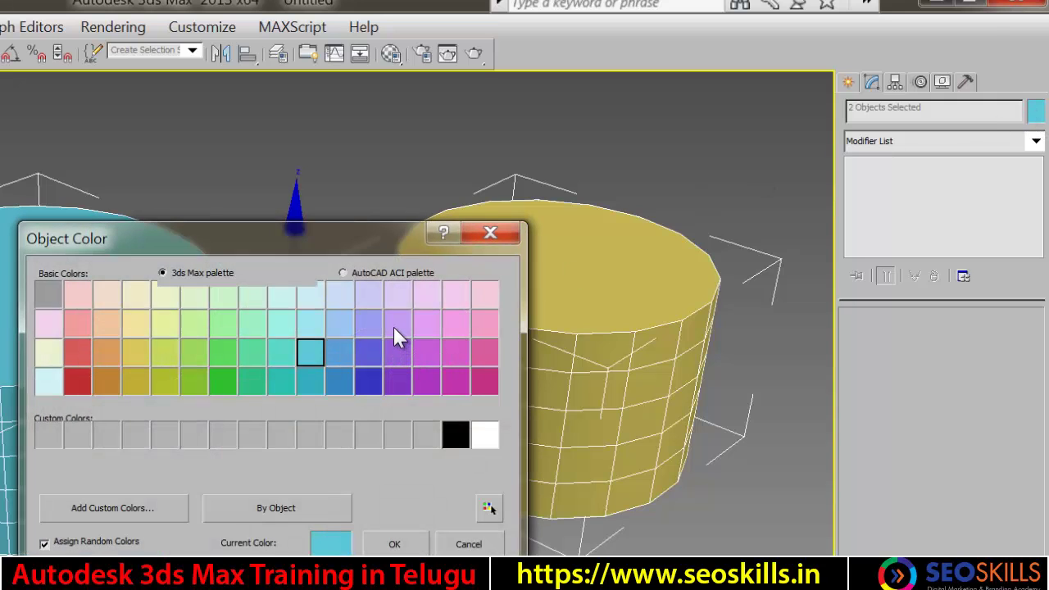
{"action": "left_click", "coordinate": [397, 323]}
{"action": "left_click", "coordinate": [426, 293]}
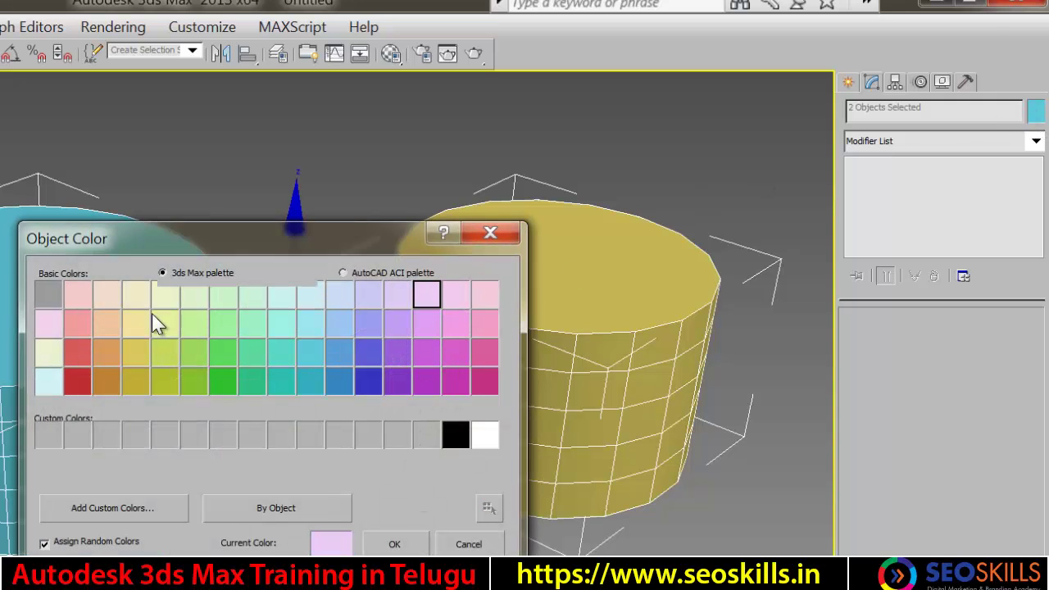
{"action": "left_click", "coordinate": [136, 294]}
{"action": "left_click", "coordinate": [395, 544]}
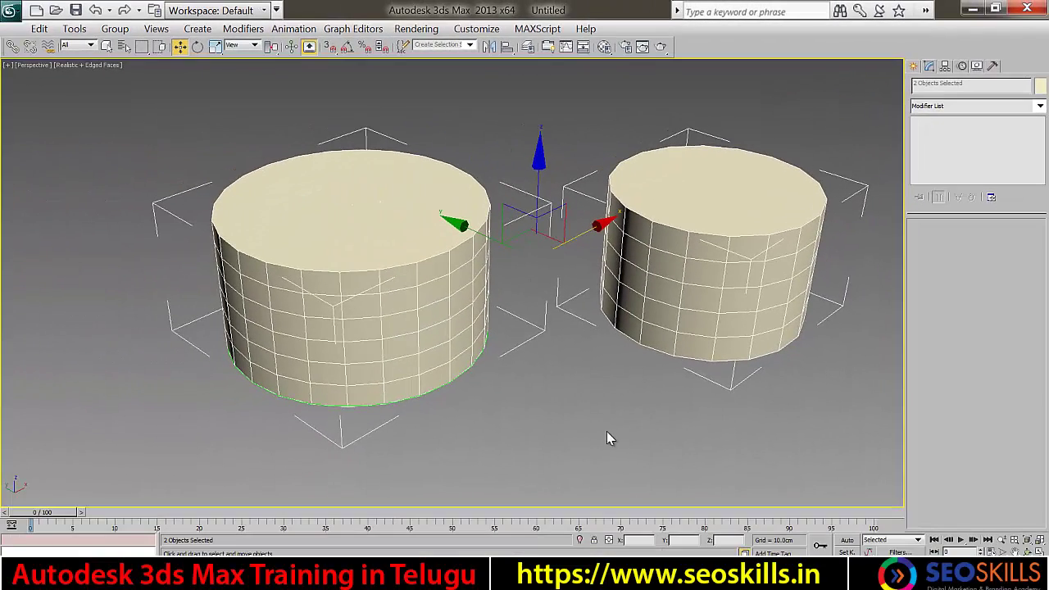
{"action": "left_click", "coordinate": [630, 400]}
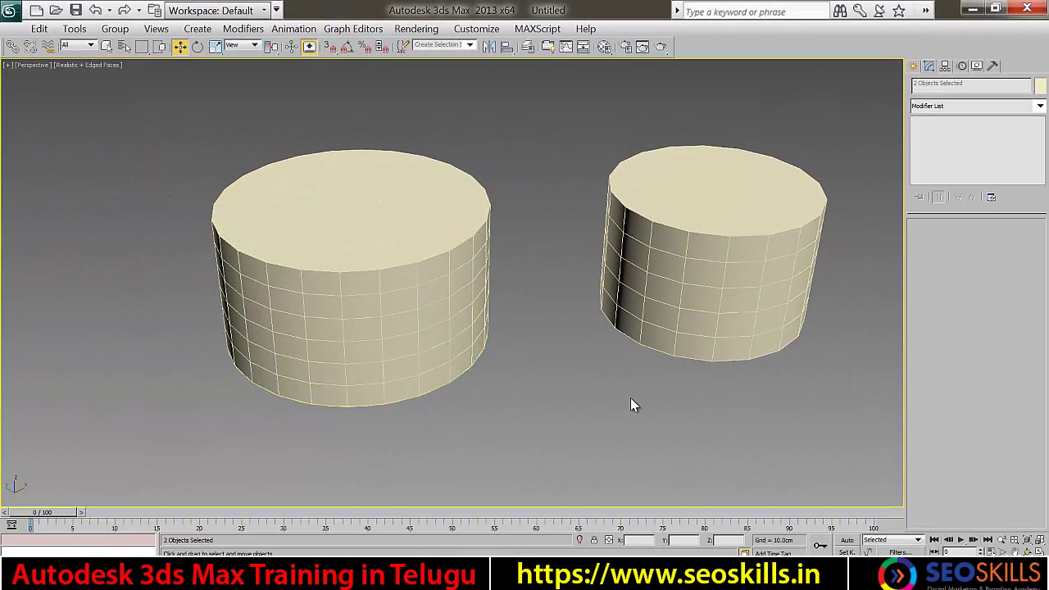
- Examine the modify parameters of the cylinder and the lofted solid to compare the two objects
{"action": "left_click", "coordinate": [698, 276]}
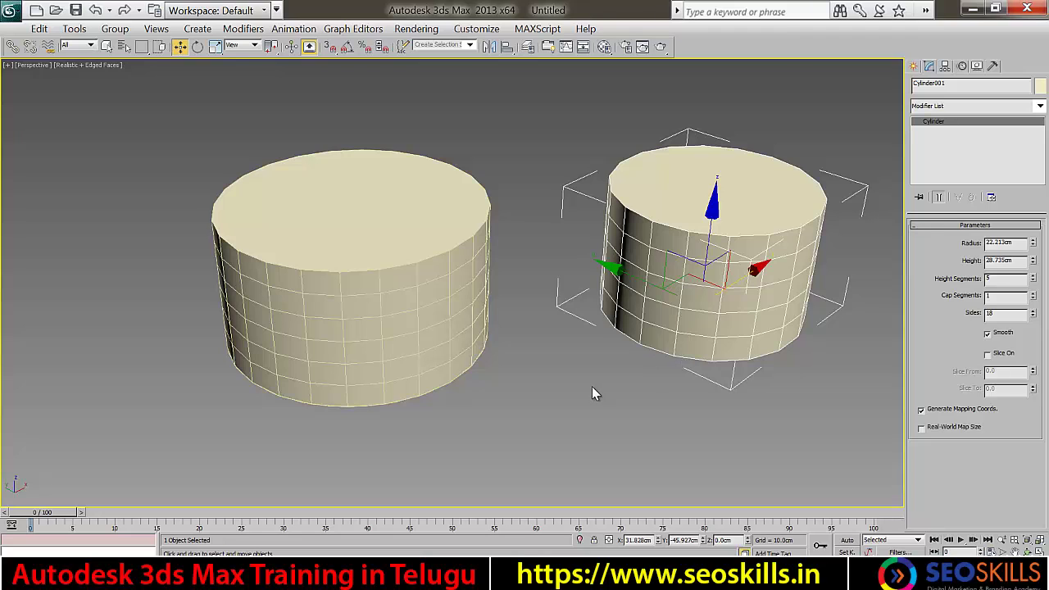
{"action": "left_click", "coordinate": [368, 305]}
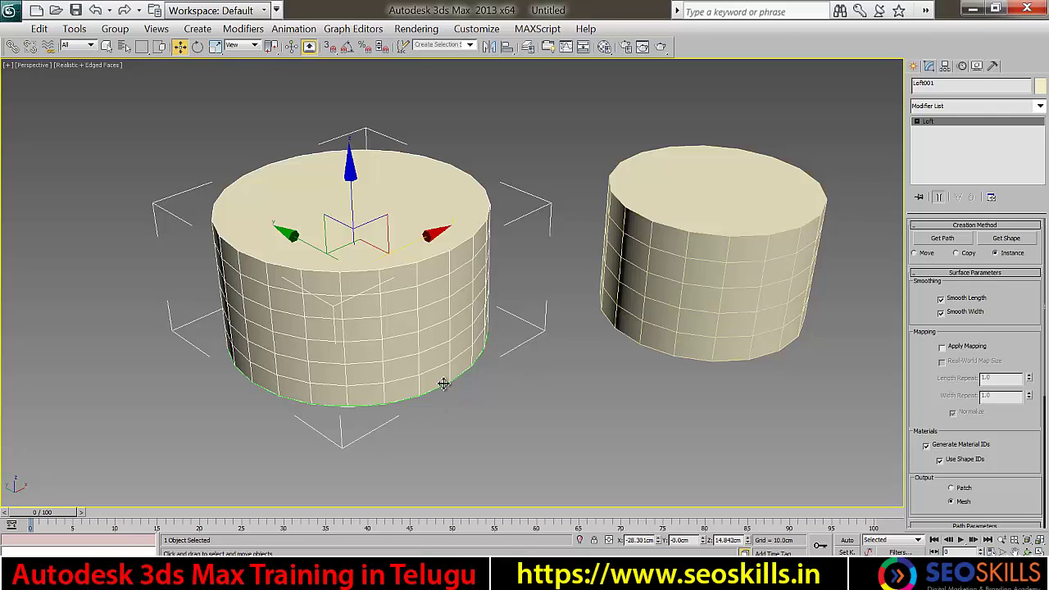
{"action": "left_click", "coordinate": [646, 409]}
{"action": "left_click", "coordinate": [714, 261]}
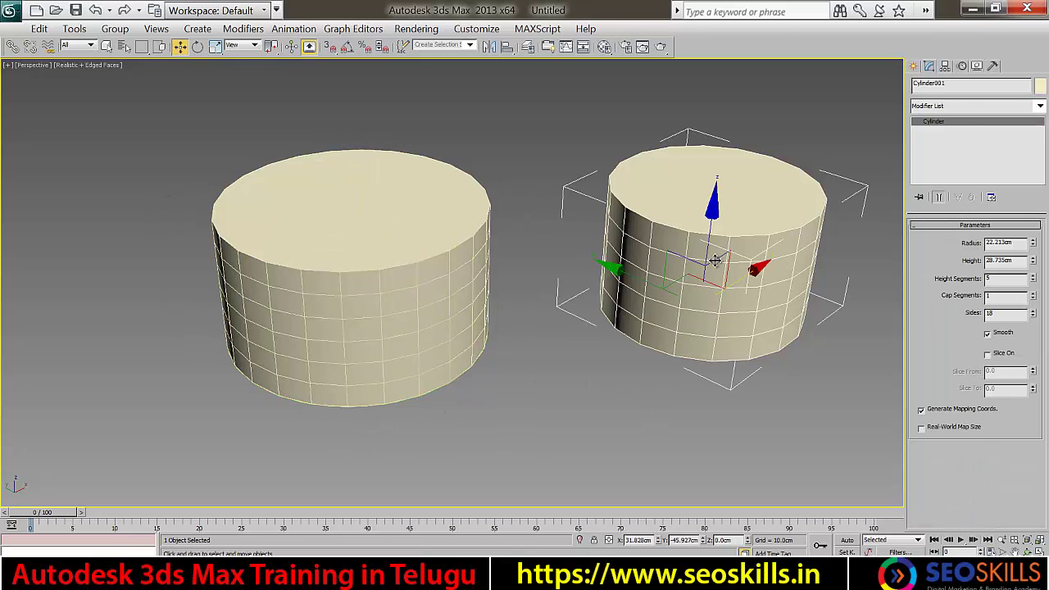
- Examine the lofted solid's Shape and Path sub-objects and check that its base circle can be selected
{"action": "left_click", "coordinate": [914, 65]}
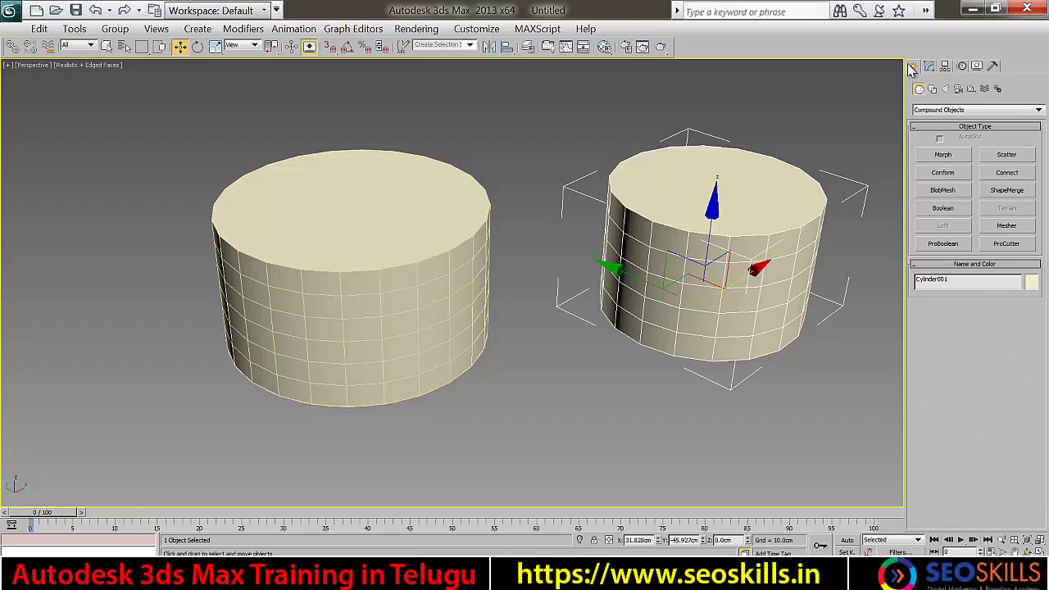
{"action": "left_click", "coordinate": [929, 66]}
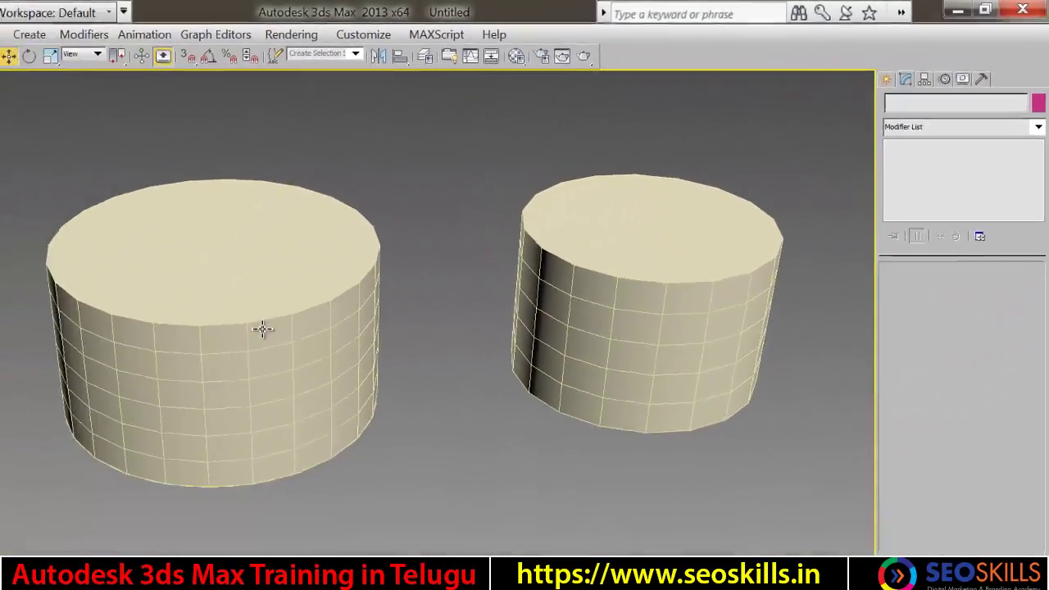
{"action": "left_click", "coordinate": [262, 327]}
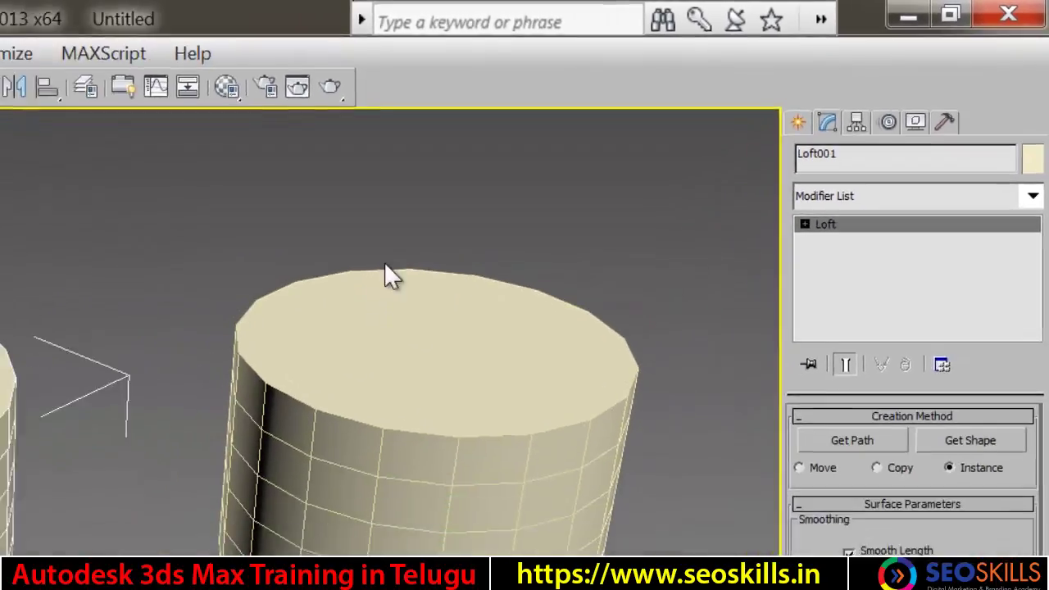
{"action": "left_click", "coordinate": [232, 260]}
{"action": "left_click", "coordinate": [312, 258]}
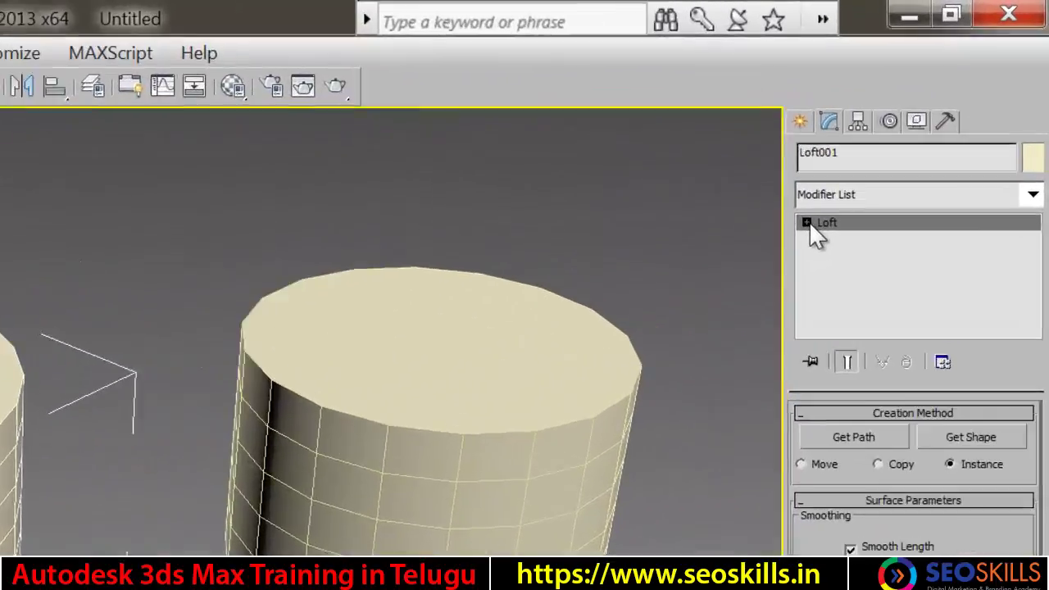
{"action": "left_click", "coordinate": [807, 224]}
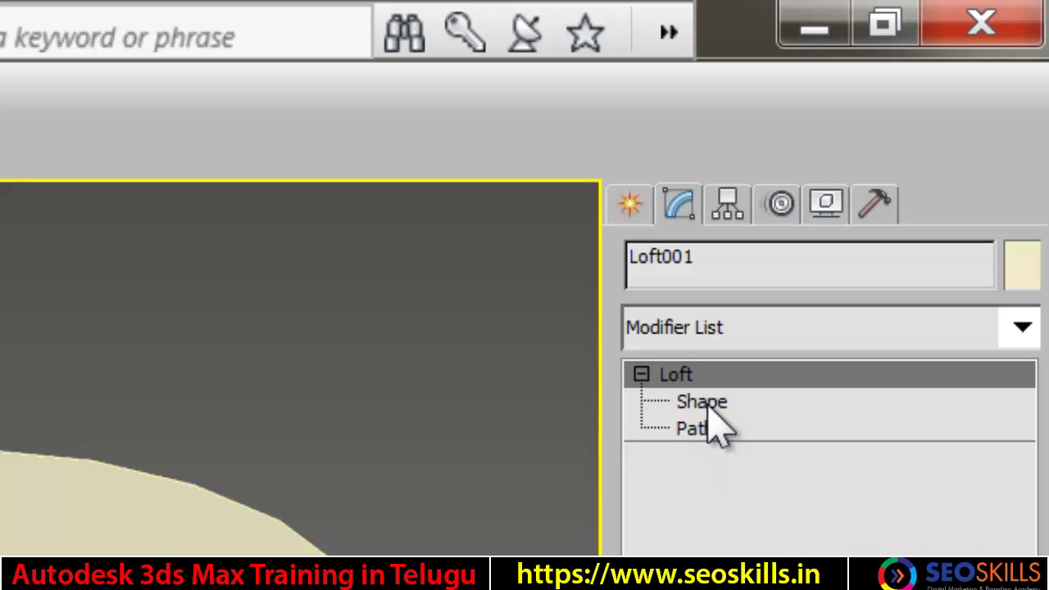
{"action": "left_click", "coordinate": [703, 403]}
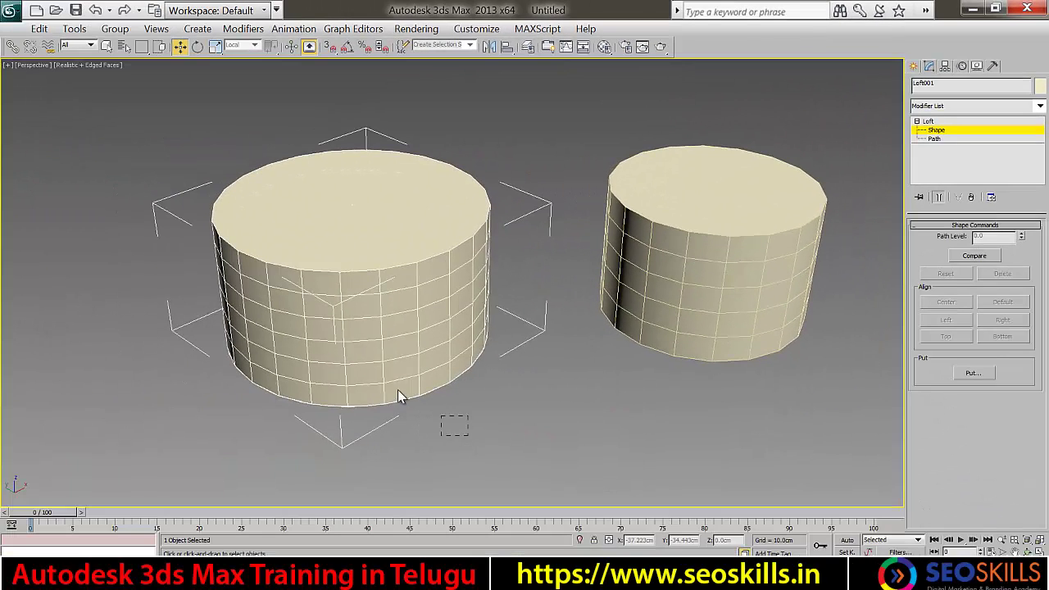
{"action": "left_click", "coordinate": [371, 376]}
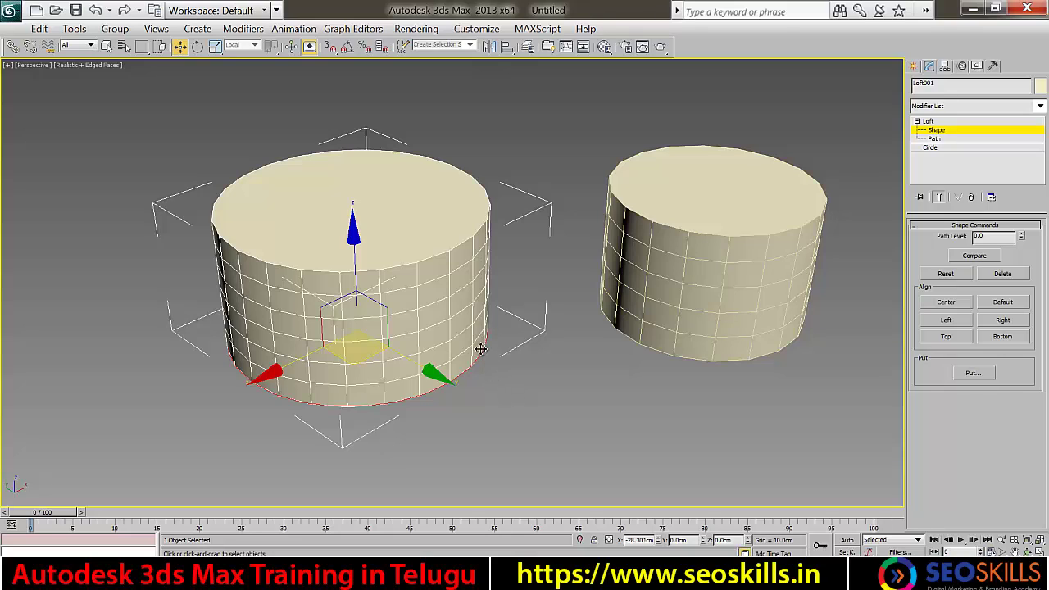
{"action": "left_click", "coordinate": [914, 65]}
{"action": "left_click", "coordinate": [569, 110]}
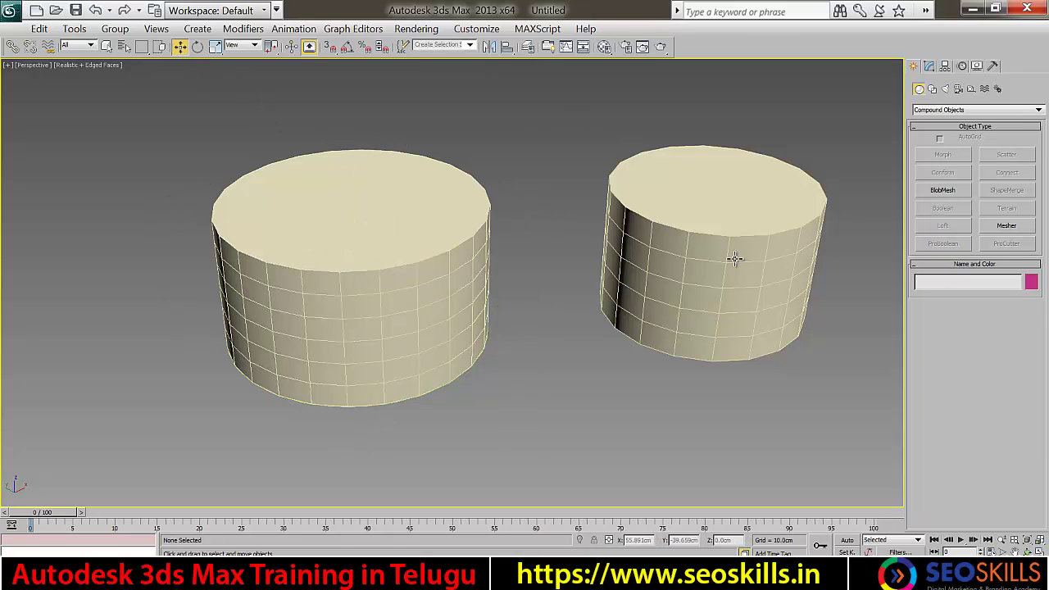
- Check the standard cylinder's modifier stack for sub-objects and delete the cylinder from the scene
{"action": "left_click", "coordinate": [712, 291]}
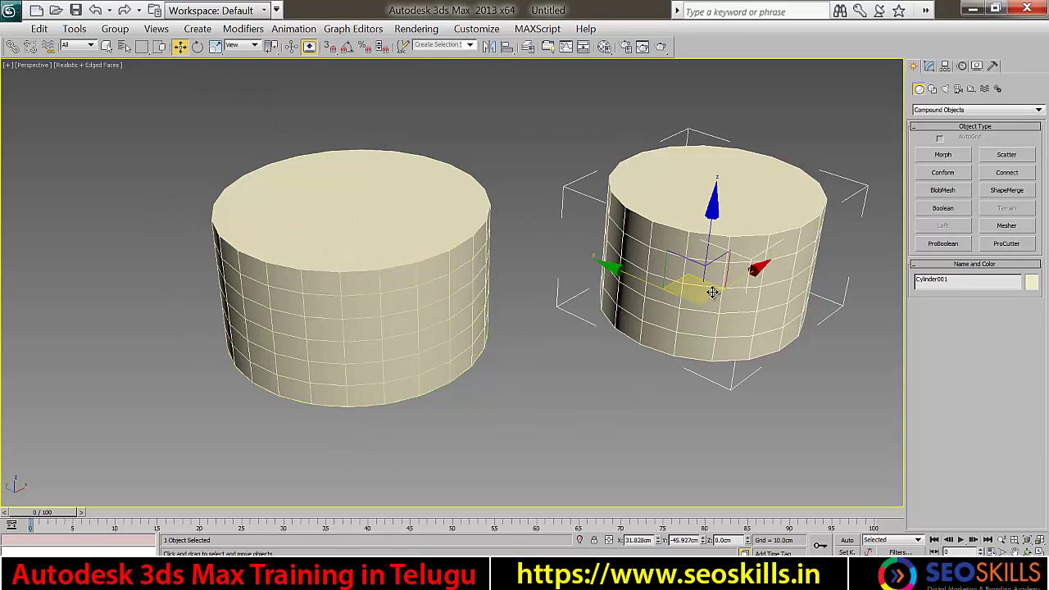
{"action": "left_click", "coordinate": [929, 66]}
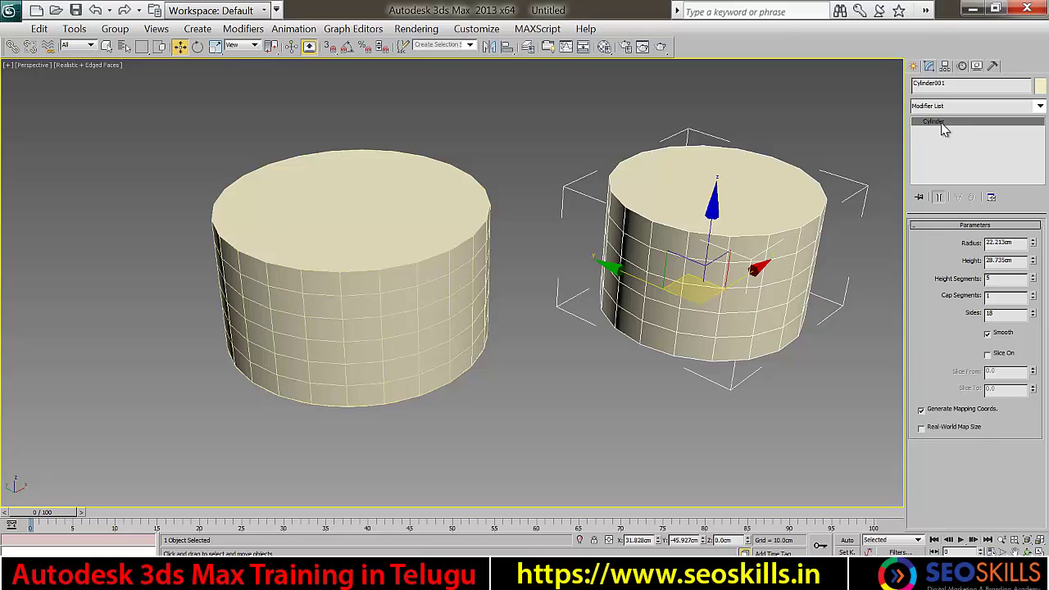
{"action": "left_click", "coordinate": [782, 137]}
{"action": "left_click", "coordinate": [747, 238]}
{"action": "key", "text": "Delete"}
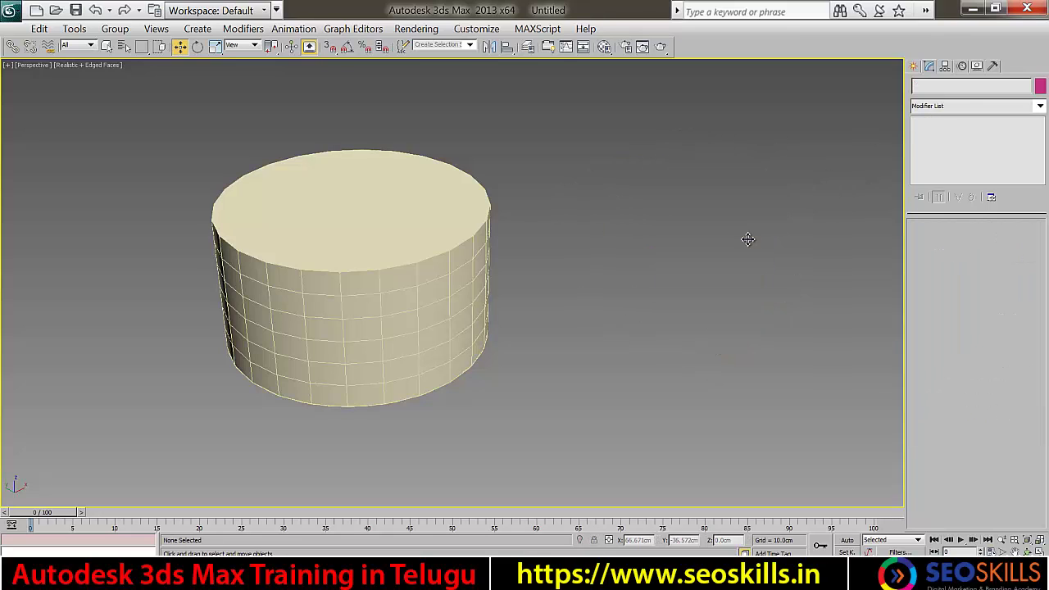
- Enter the Shape sub-object level of the lofted solid to edit its base circle
{"action": "left_click", "coordinate": [346, 290]}
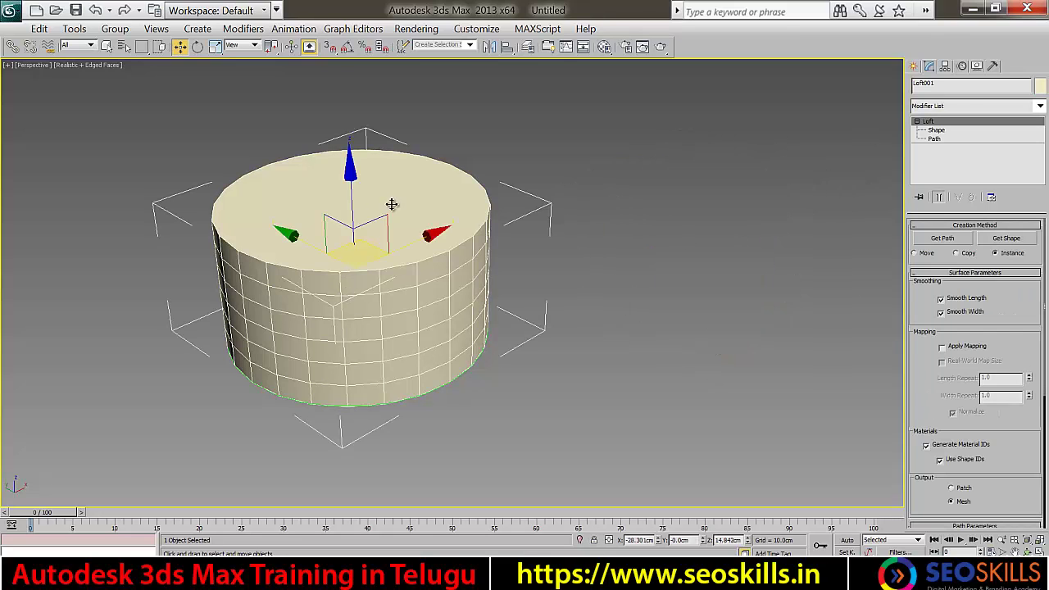
{"action": "left_click", "coordinate": [918, 121]}
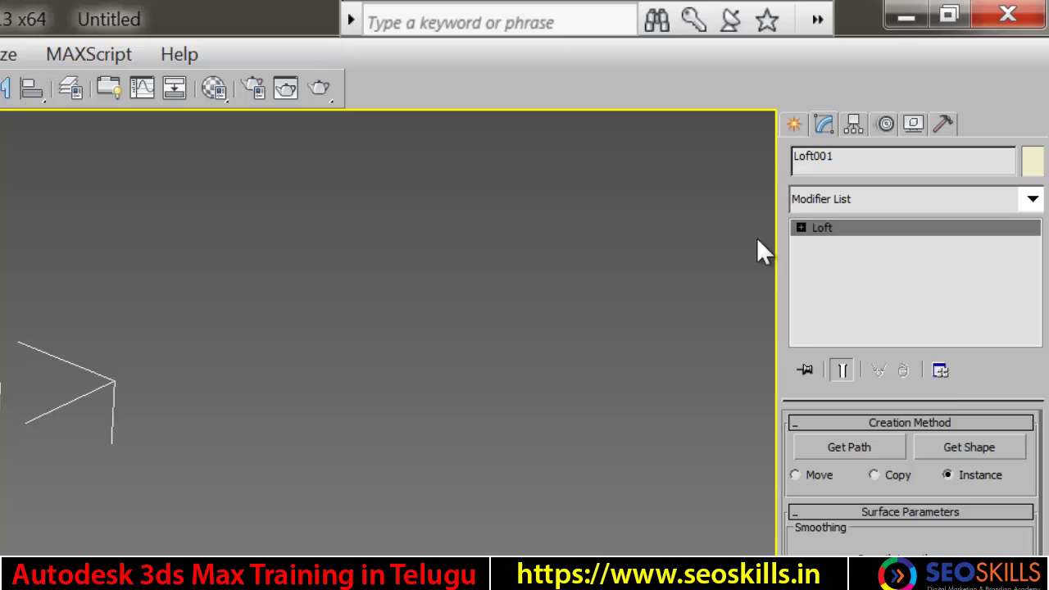
{"action": "left_click", "coordinate": [800, 227]}
{"action": "left_click", "coordinate": [840, 243]}
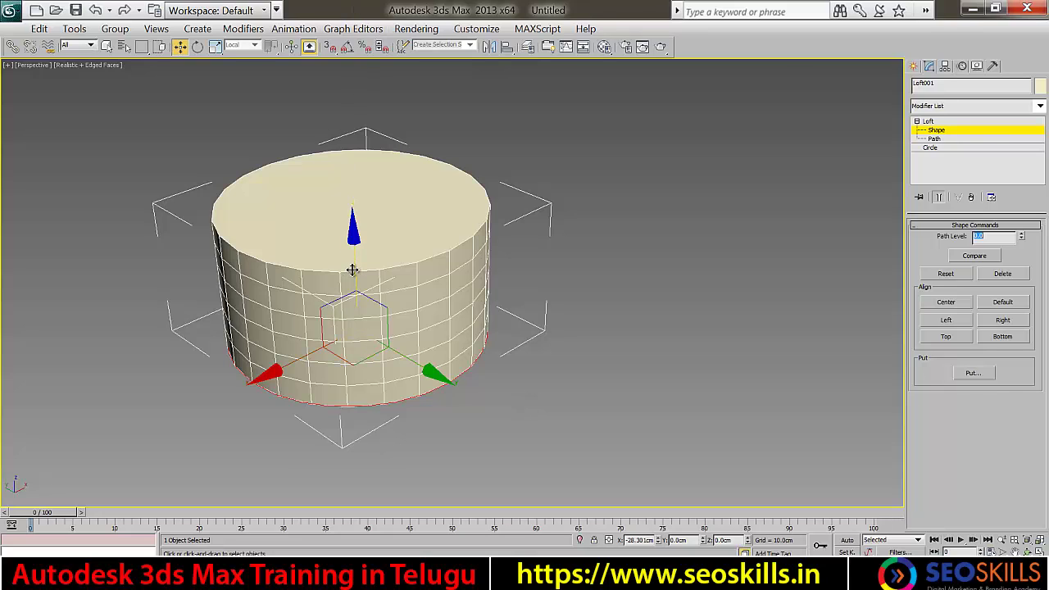
- Copy the loft's base circle up to path level about 17.5 as an independent copy and scale it down uniformly
{"action": "left_click_drag", "start_coordinate": [354, 269], "coordinate": [353, 251]}
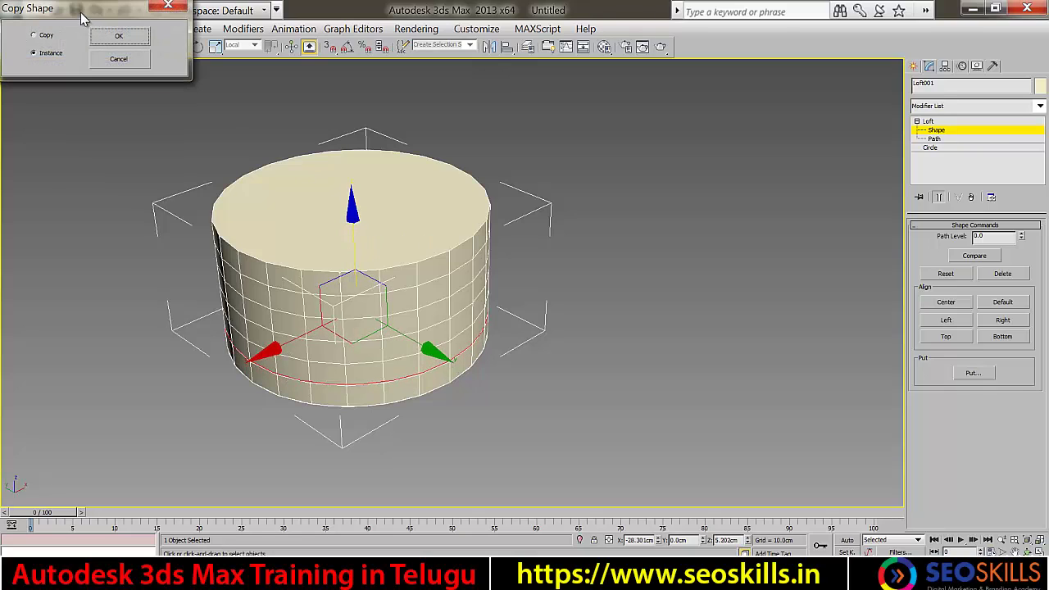
{"action": "left_click_drag", "start_coordinate": [82, 18], "coordinate": [704, 140]}
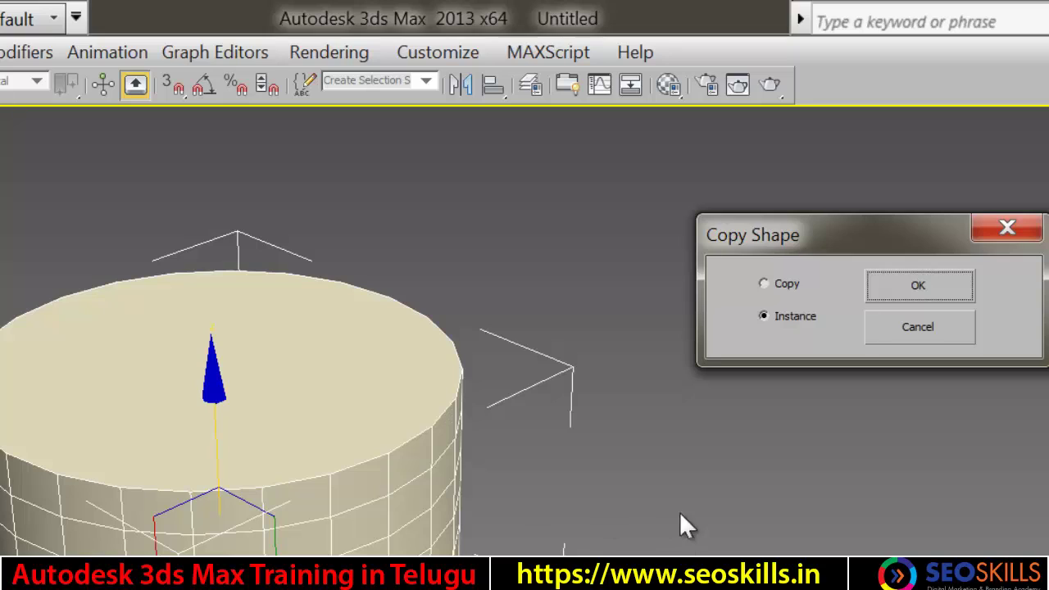
{"action": "left_click", "coordinate": [764, 284]}
{"action": "left_click", "coordinate": [918, 287]}
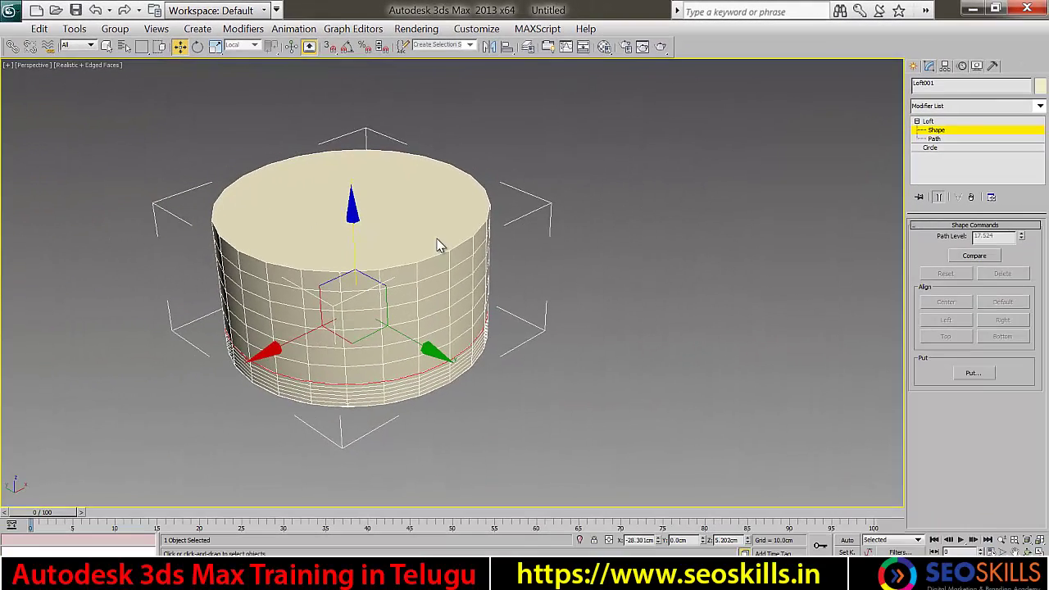
{"action": "left_click", "coordinate": [216, 46]}
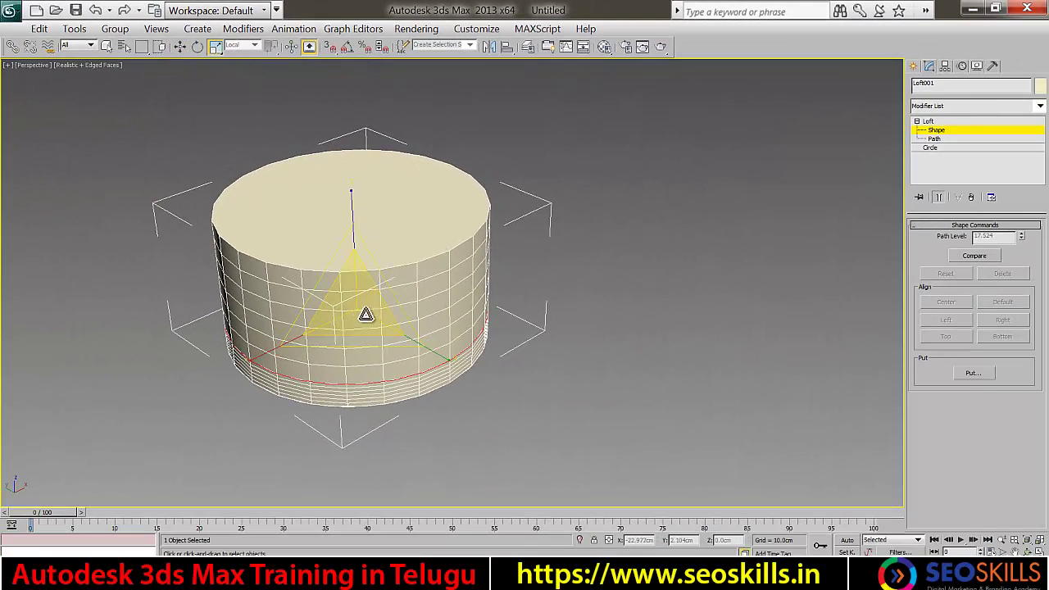
{"action": "left_click_drag", "start_coordinate": [361, 308], "coordinate": [369, 335]}
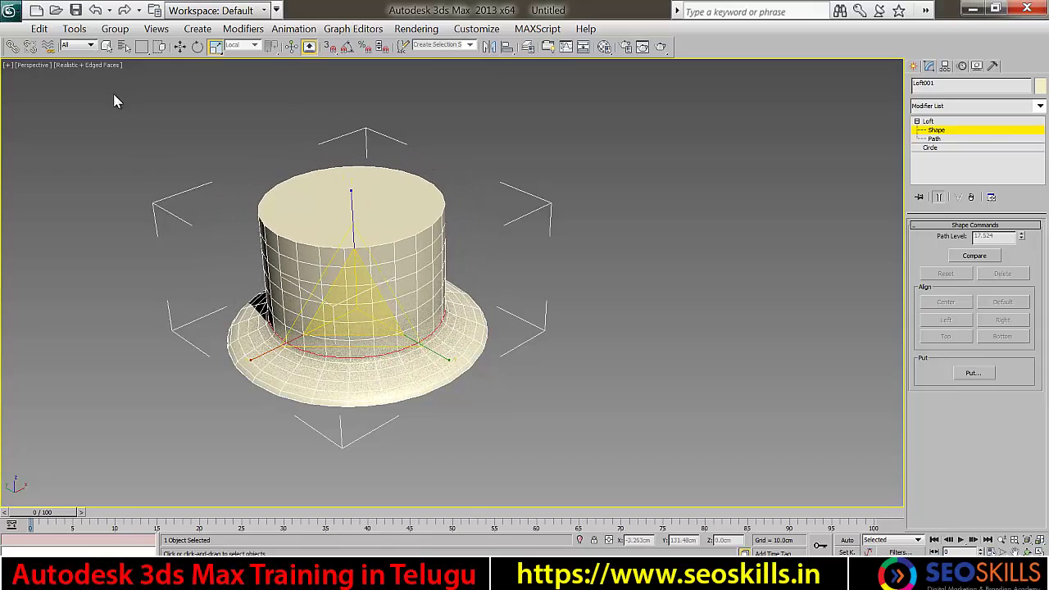
- Set the Perspective view's display to Shaded with edged faces kept on
{"action": "left_click", "coordinate": [104, 71]}
{"action": "left_click", "coordinate": [112, 65]}
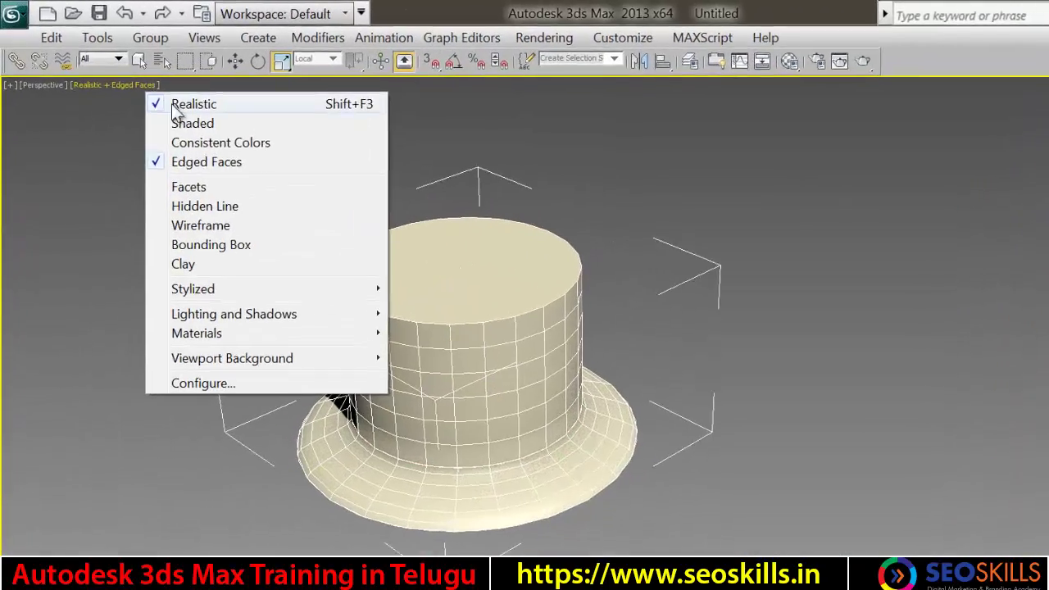
{"action": "left_click", "coordinate": [136, 95]}
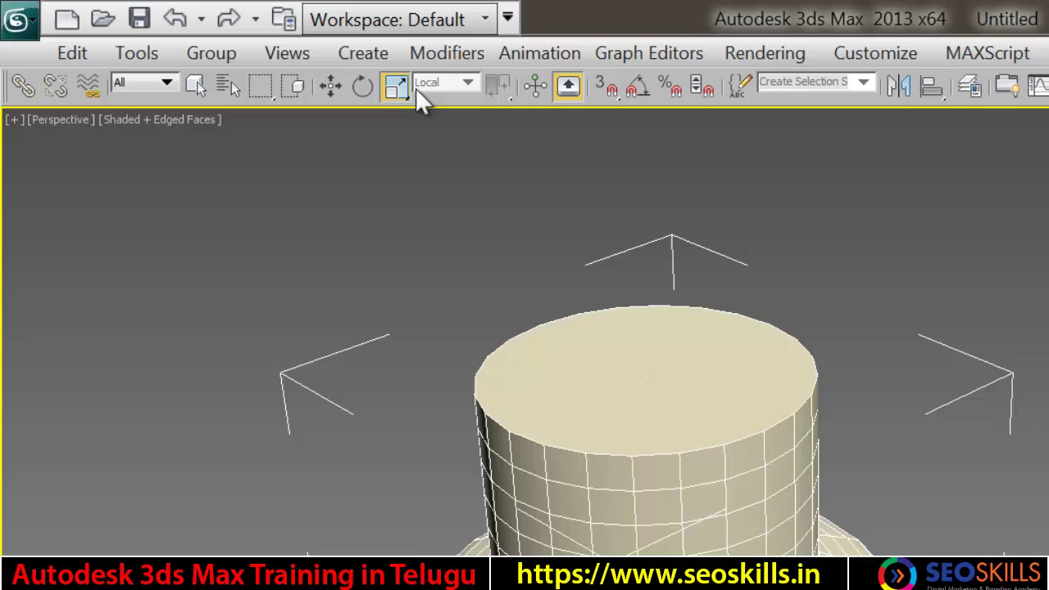
- Copy the narrowed circle up to path level about 32 and scale the copy up uniformly to about 138%
{"action": "left_click", "coordinate": [331, 86]}
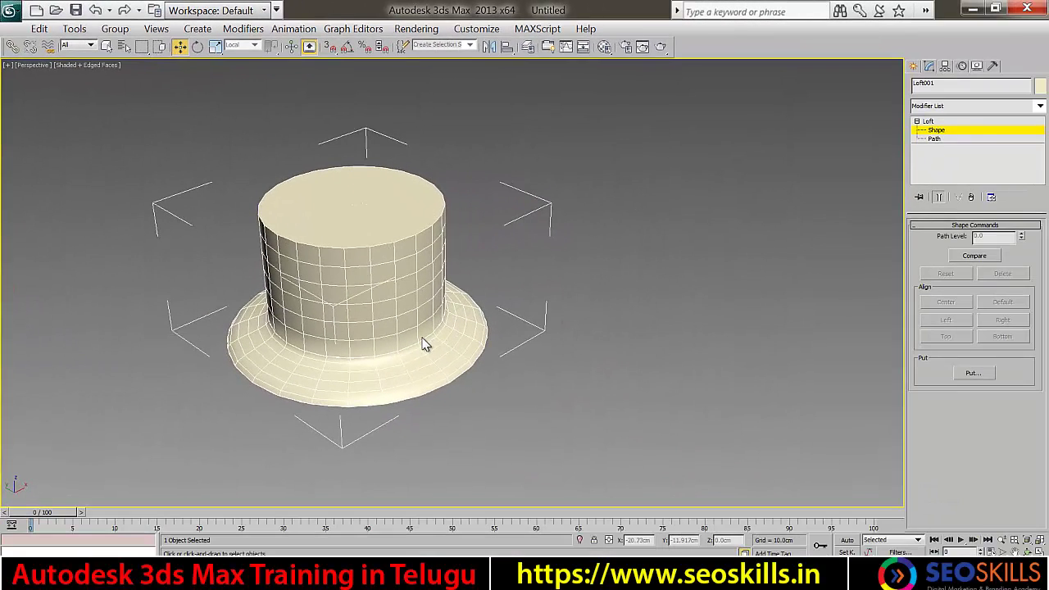
{"action": "left_click", "coordinate": [417, 343]}
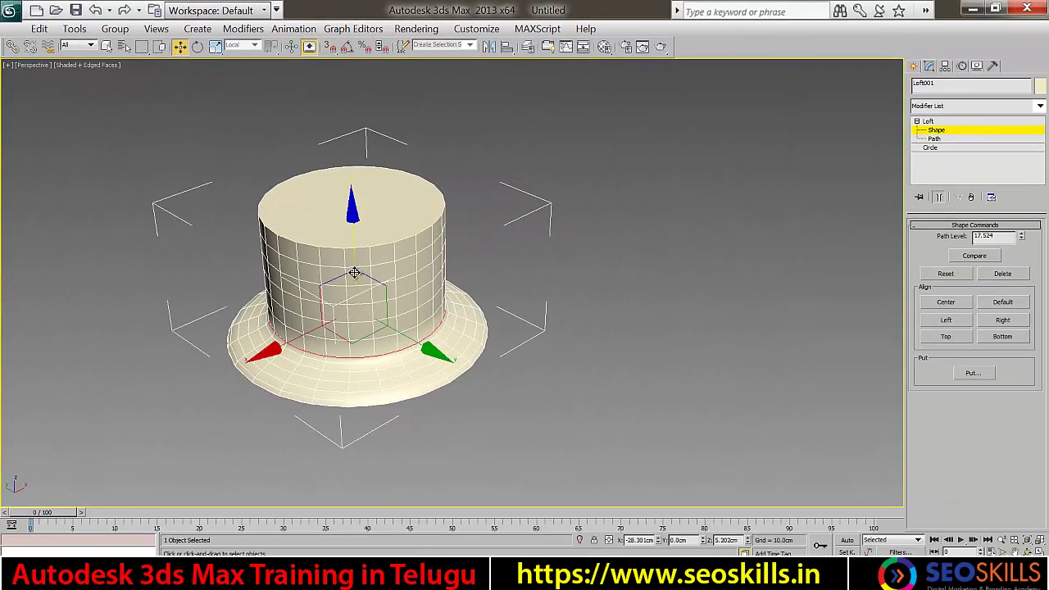
{"action": "left_click_drag", "start_coordinate": [354, 272], "coordinate": [354, 250], "text": "shift"}
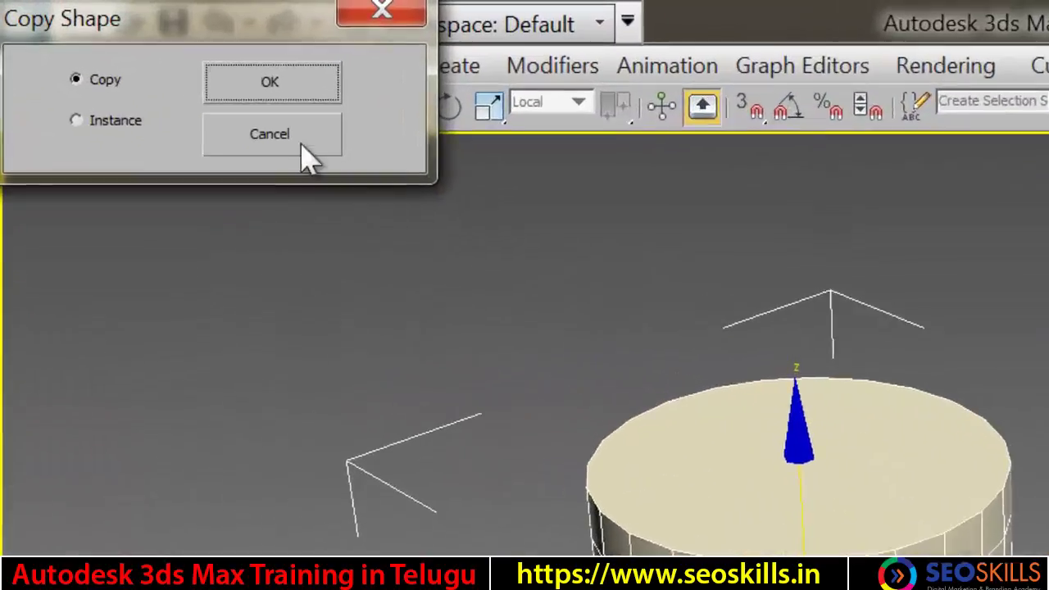
{"action": "left_click", "coordinate": [300, 91]}
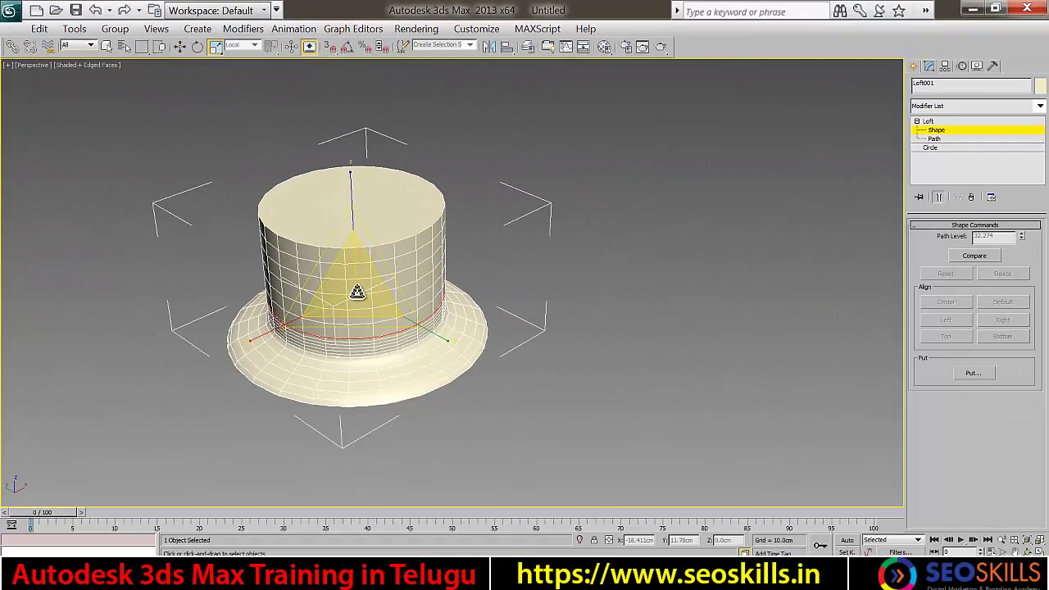
{"action": "left_click_drag", "start_coordinate": [357, 292], "coordinate": [351, 271]}
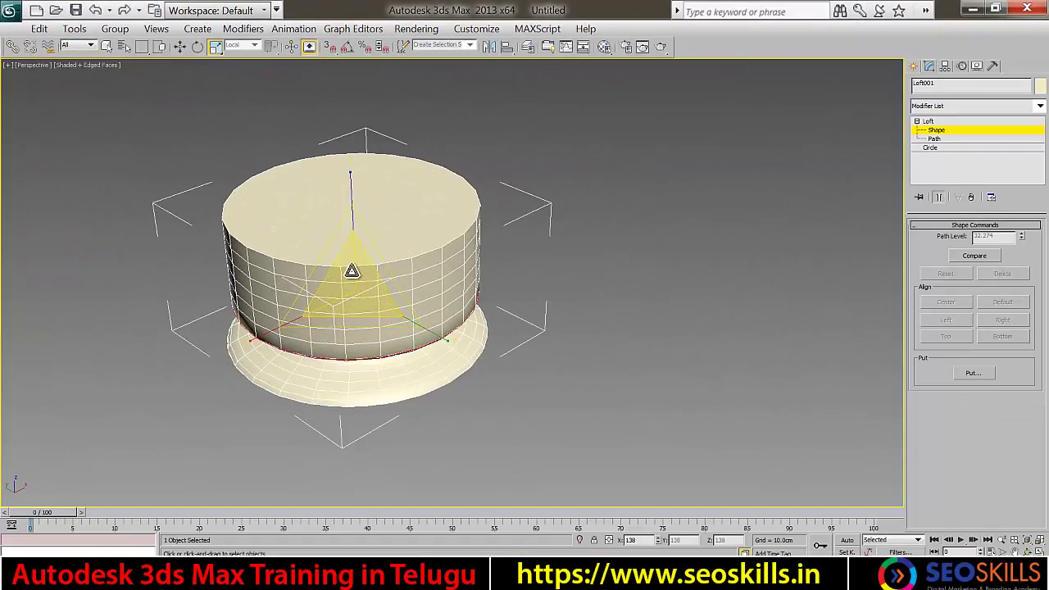
- Copy the enlarged circle up to path level about 58 and scale the copy down to narrow the loft
{"action": "left_click", "coordinate": [179, 47]}
{"action": "left_click_drag", "start_coordinate": [352, 227], "coordinate": [352, 195]}
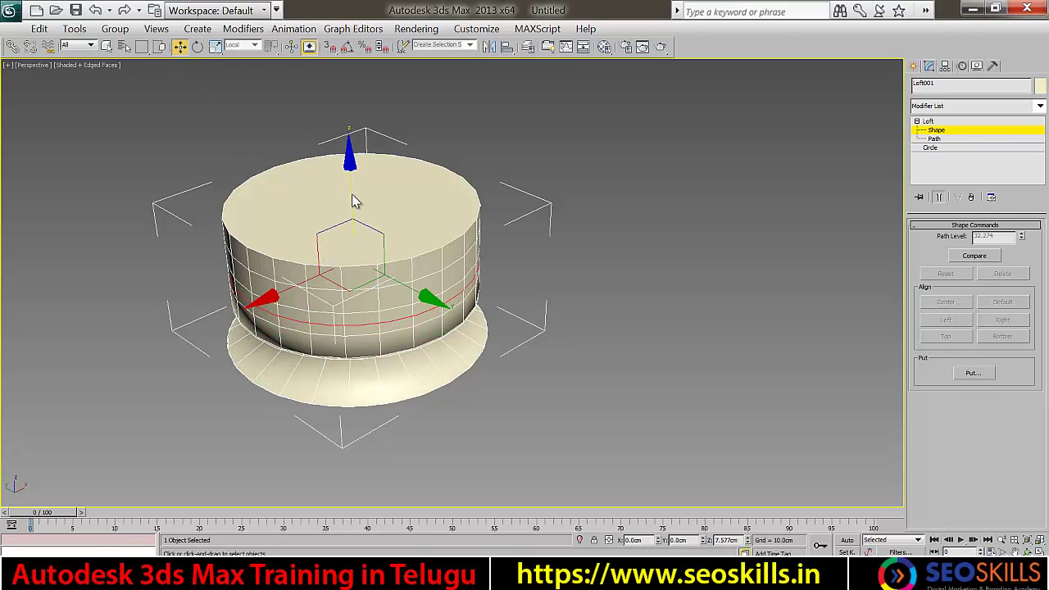
{"action": "left_click", "coordinate": [127, 38]}
{"action": "left_click", "coordinate": [216, 47]}
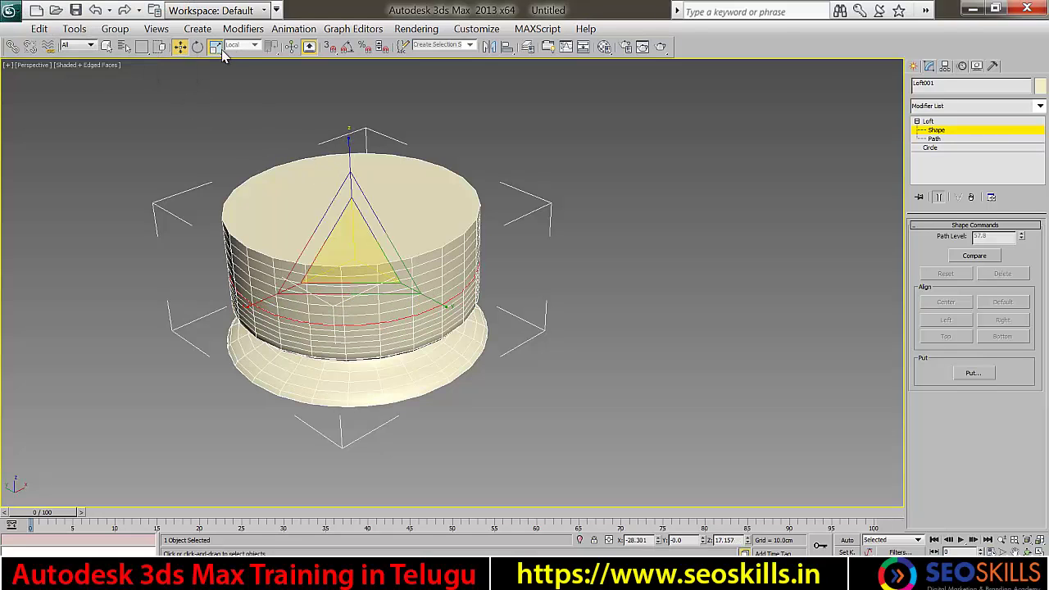
{"action": "left_click_drag", "start_coordinate": [348, 255], "coordinate": [358, 287]}
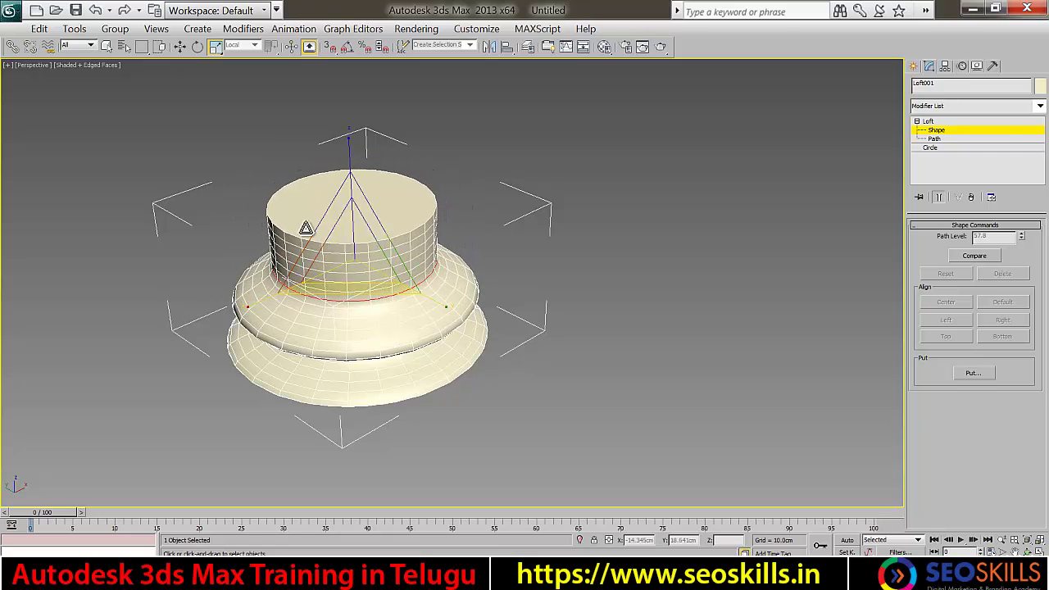
- Copy the narrowed circle up to path level 100 and rotate the copy to tilt the loft's top
{"action": "left_click", "coordinate": [180, 47]}
{"action": "left_click_drag", "start_coordinate": [351, 183], "coordinate": [350, 127], "text": "shift"}
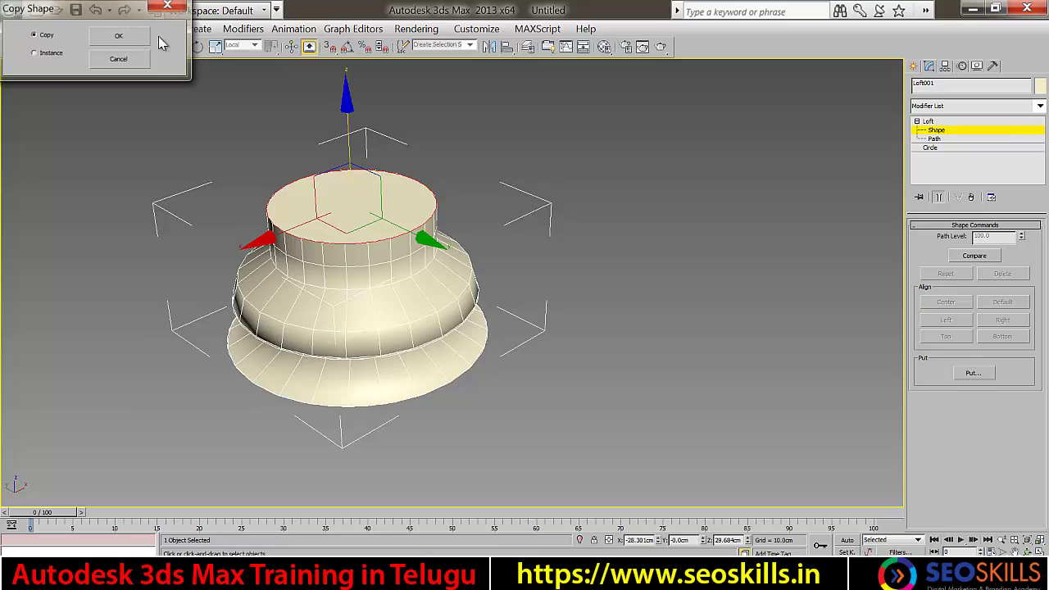
{"action": "left_click", "coordinate": [139, 36]}
{"action": "left_click", "coordinate": [198, 47]}
{"action": "left_click_drag", "start_coordinate": [283, 168], "coordinate": [277, 189]}
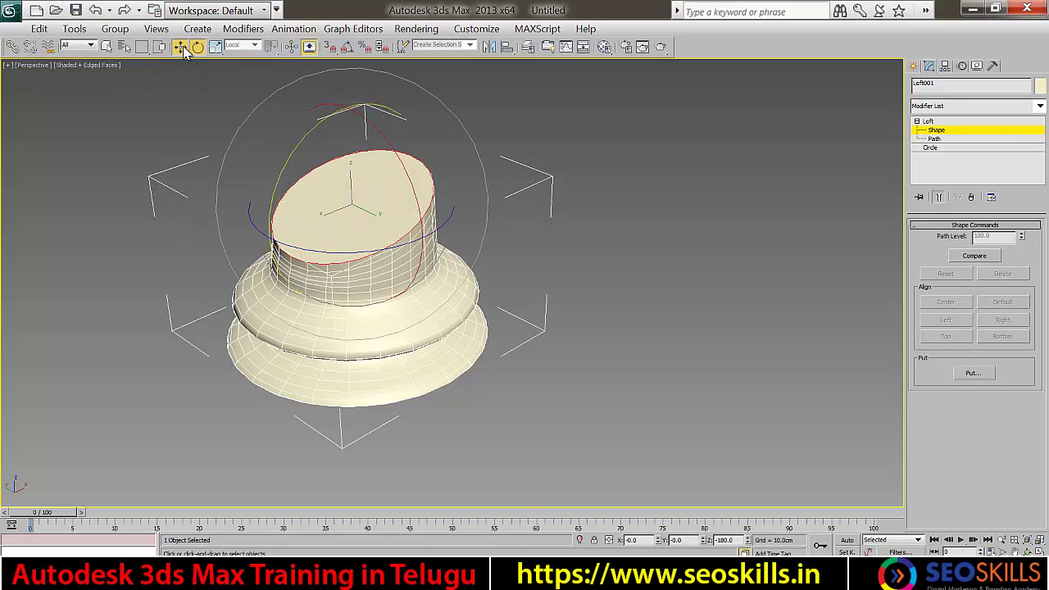
- Copy the tilted top circle down to path level about 89, scale the copy down, and reselect the top circle
{"action": "left_click", "coordinate": [179, 46]}
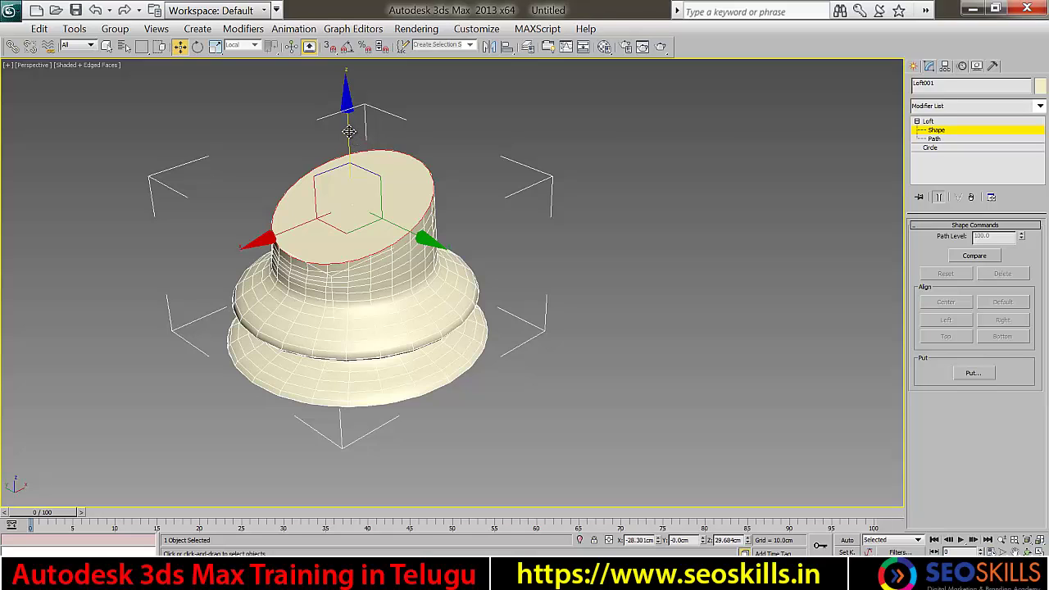
{"action": "left_click_drag", "start_coordinate": [351, 138], "coordinate": [352, 145]}
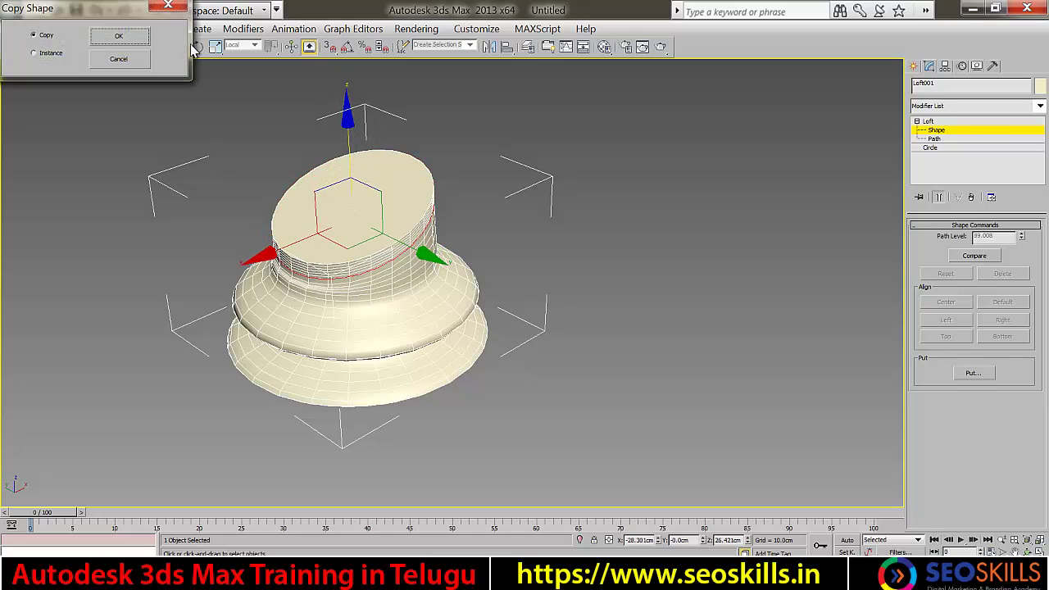
{"action": "left_click", "coordinate": [124, 38]}
{"action": "left_click", "coordinate": [216, 47]}
{"action": "left_click_drag", "start_coordinate": [344, 216], "coordinate": [358, 234]}
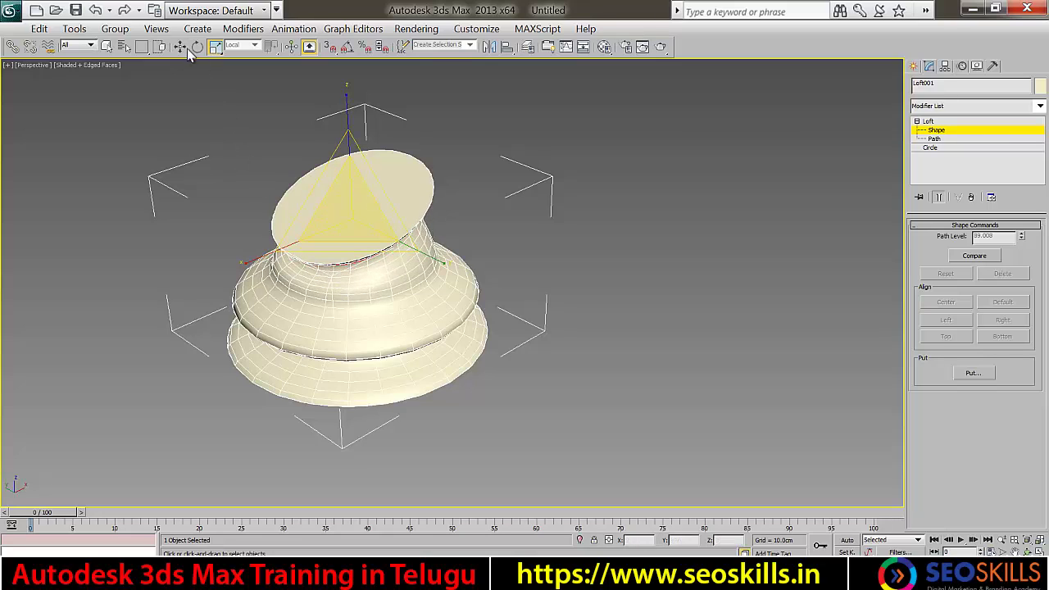
{"action": "key", "text": "w"}
{"action": "left_click", "coordinate": [437, 189]}
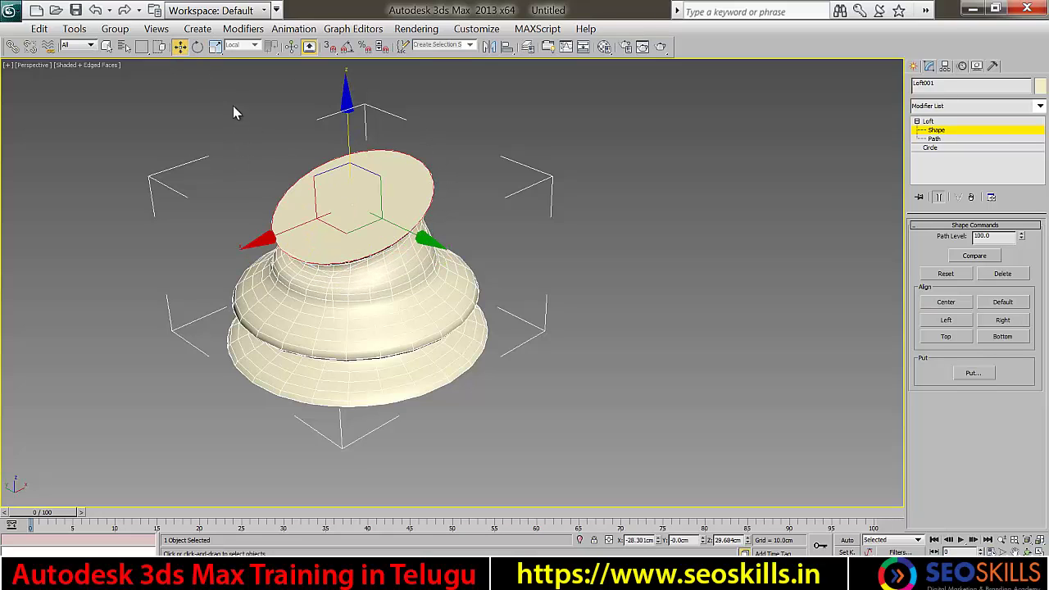
- Rotate the loft's top circle to reduce its tilt, and rotate the circle just below it by about -19° around Y
{"action": "left_click", "coordinate": [197, 47]}
{"action": "left_click_drag", "start_coordinate": [272, 206], "coordinate": [412, 281]}
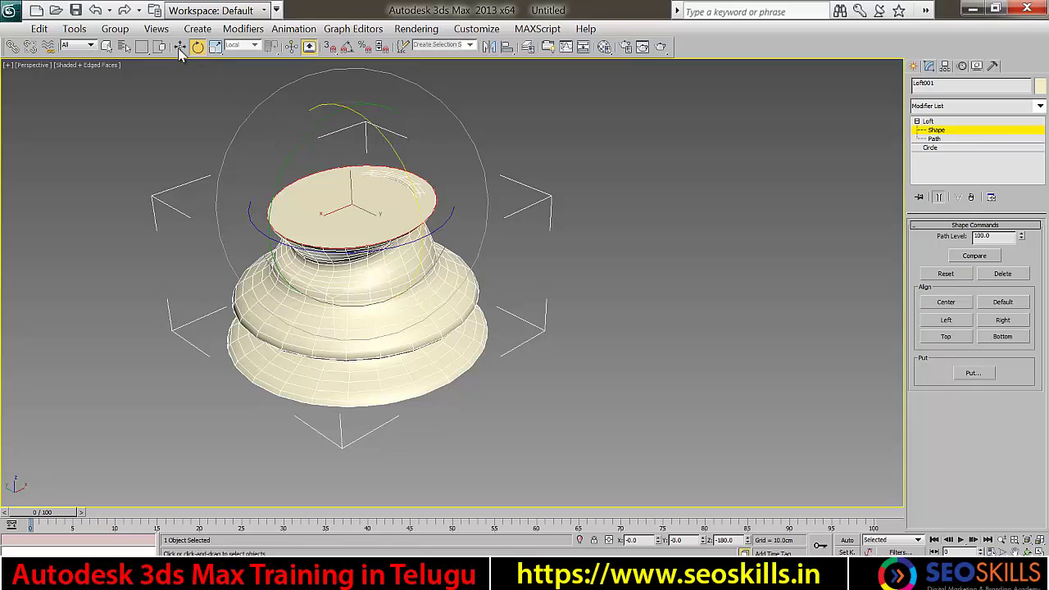
{"action": "left_click", "coordinate": [179, 47]}
{"action": "left_click", "coordinate": [401, 270]}
{"action": "left_click", "coordinate": [384, 265]}
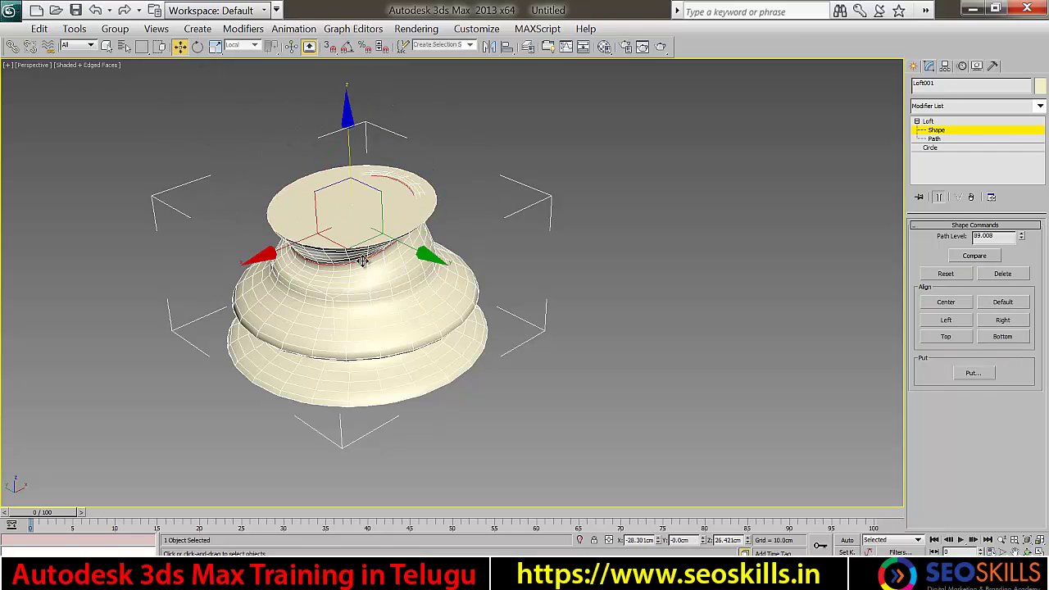
{"action": "left_click", "coordinate": [198, 47]}
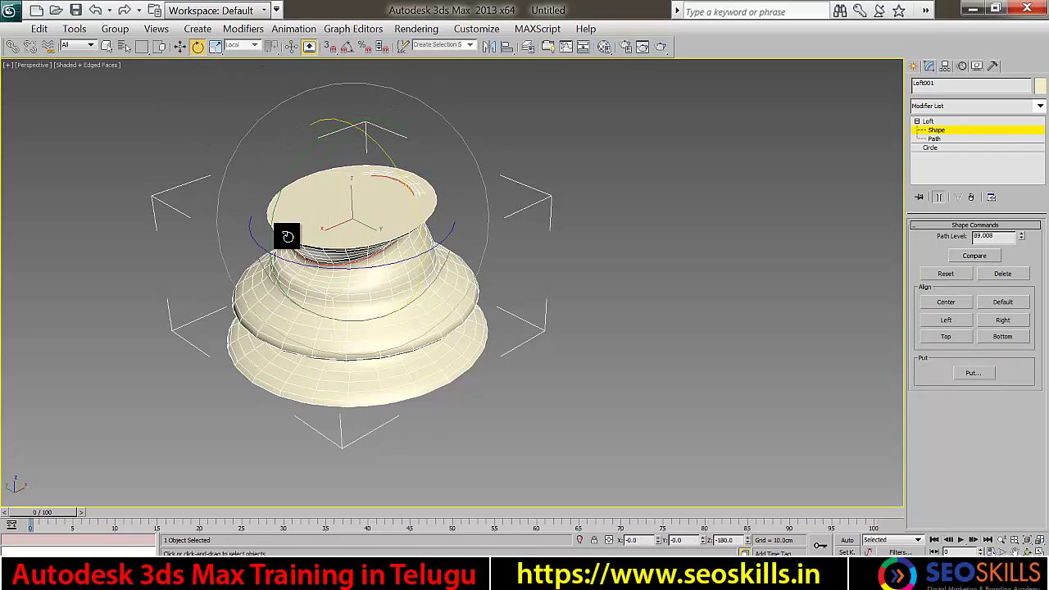
{"action": "left_click_drag", "start_coordinate": [284, 235], "coordinate": [279, 213]}
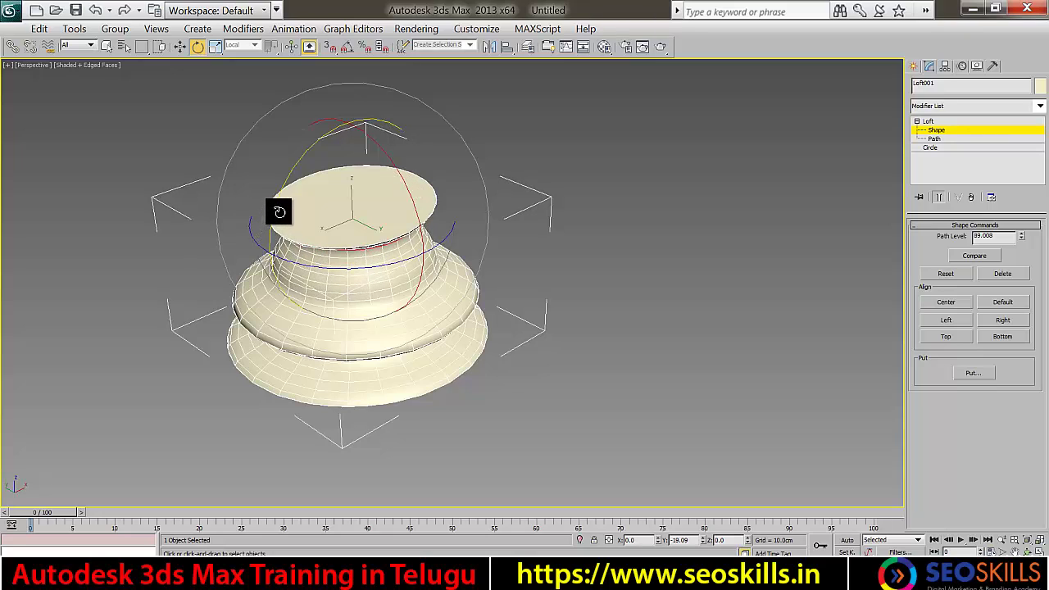
- Move the rotated circle down to path level about 71, leave shape editing and deselect the loft
{"action": "left_click", "coordinate": [180, 46]}
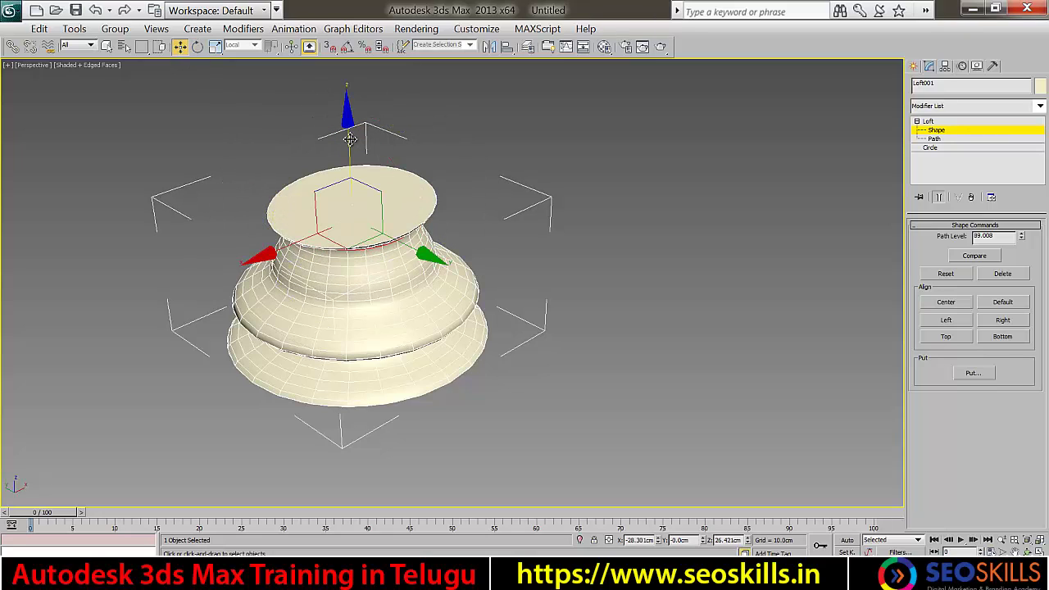
{"action": "left_click_drag", "start_coordinate": [350, 139], "coordinate": [355, 164]}
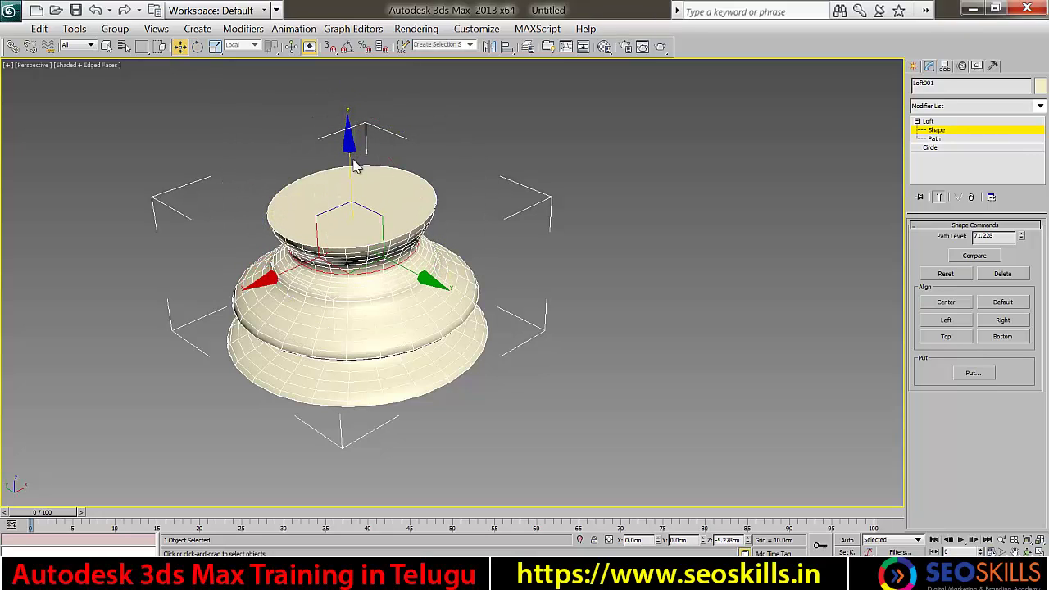
{"action": "left_click", "coordinate": [917, 121]}
{"action": "left_click", "coordinate": [613, 265]}
- Look over the sculpted loft from below and the side, delete it, and return to the compound object creation tools
{"action": "middle_click_drag", "start_coordinate": [363, 334], "coordinate": [412, 330], "text": "alt"}
{"action": "scroll", "coordinate": [412, 329], "scroll_direction": "up", "scroll_amount": 4}
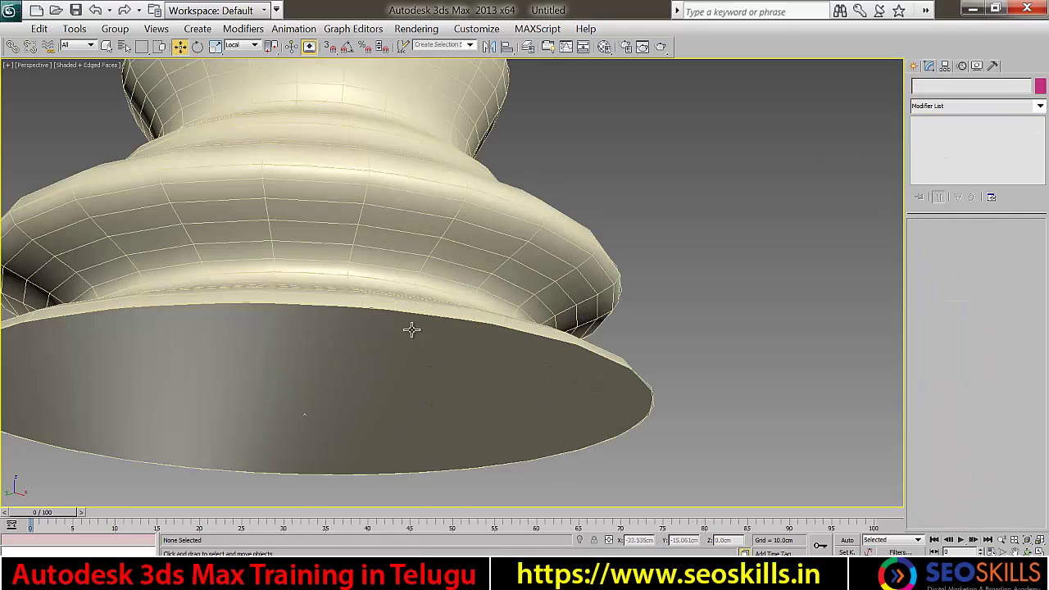
{"action": "middle_click_drag", "start_coordinate": [511, 276], "coordinate": [496, 283]}
{"action": "middle_click_drag", "start_coordinate": [325, 292], "coordinate": [330, 312], "text": "alt"}
{"action": "middle_click_drag", "start_coordinate": [321, 359], "coordinate": [448, 281]}
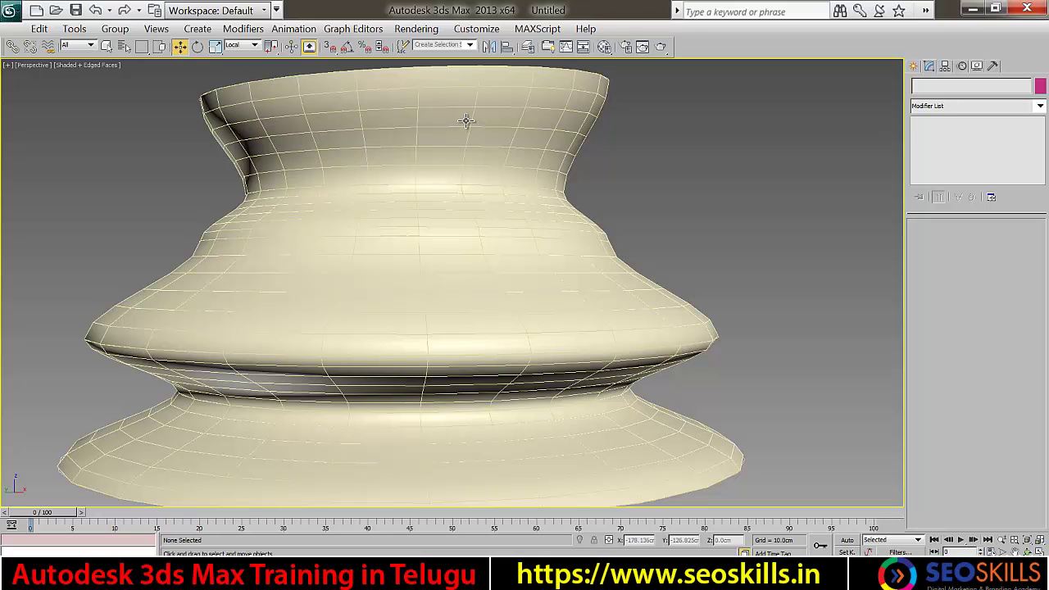
{"action": "left_click", "coordinate": [475, 240]}
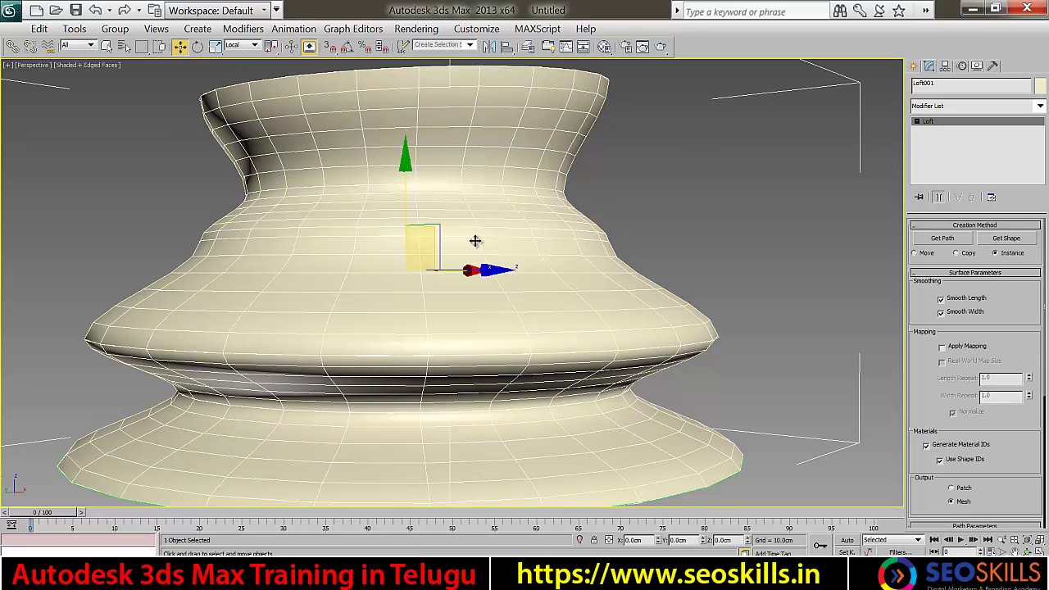
{"action": "key", "text": "Delete"}
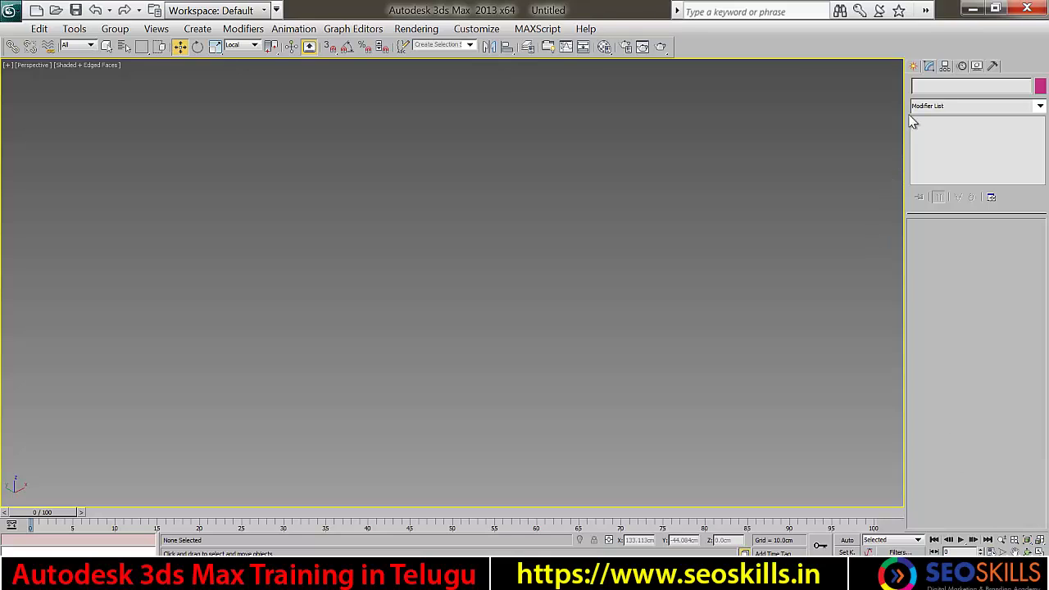
{"action": "left_click", "coordinate": [914, 66]}
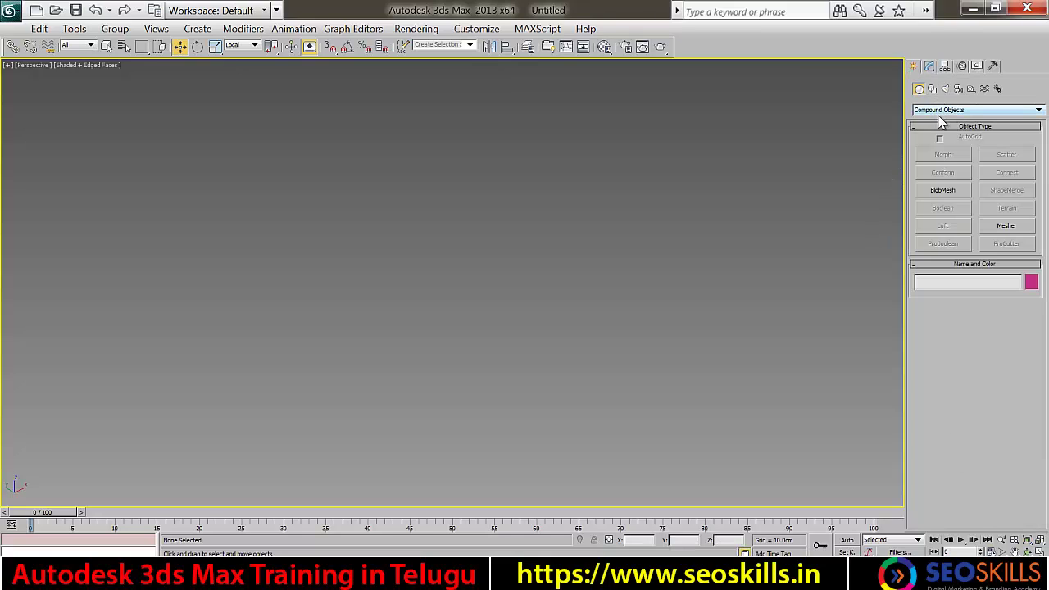